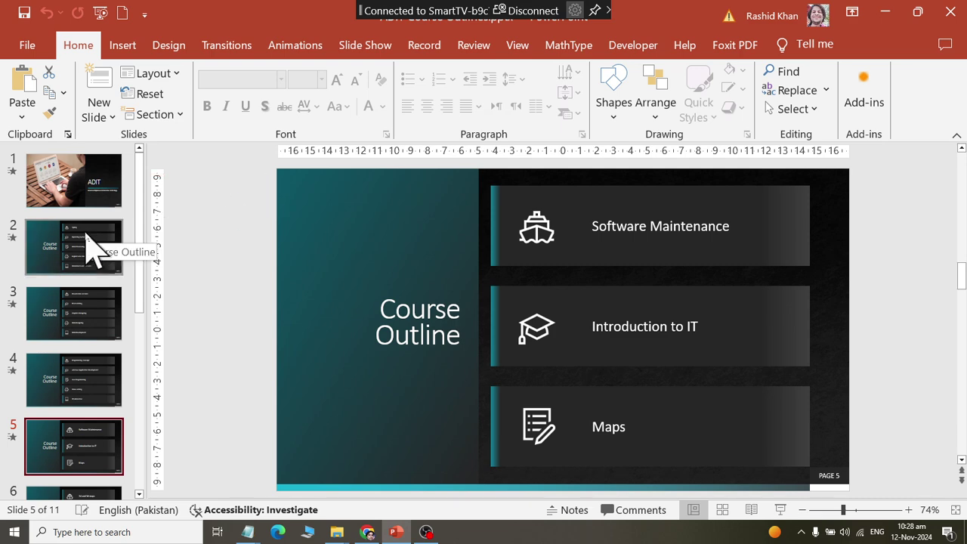
- Open the Print page for the ADIT Course Outlines presentation from the File tab
left_click(42, 54)
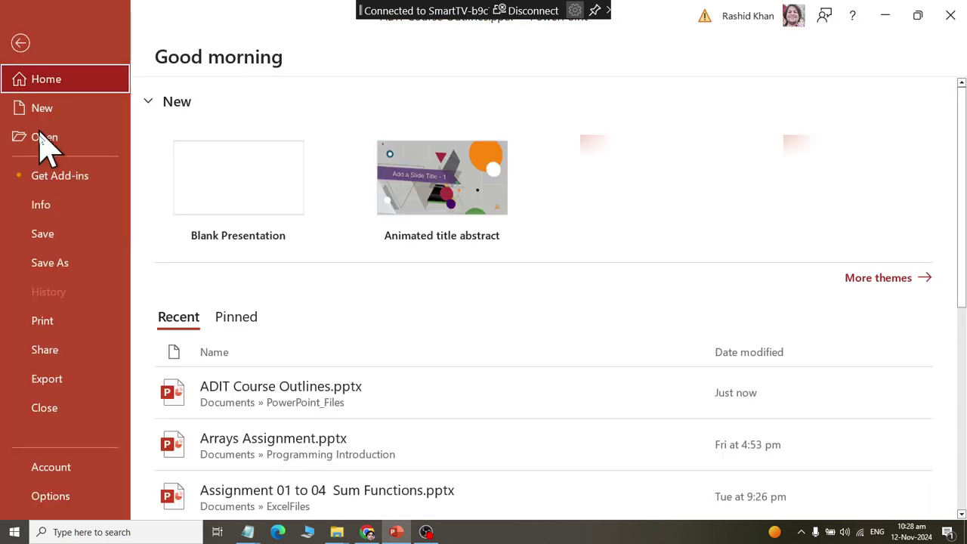
left_click(34, 327)
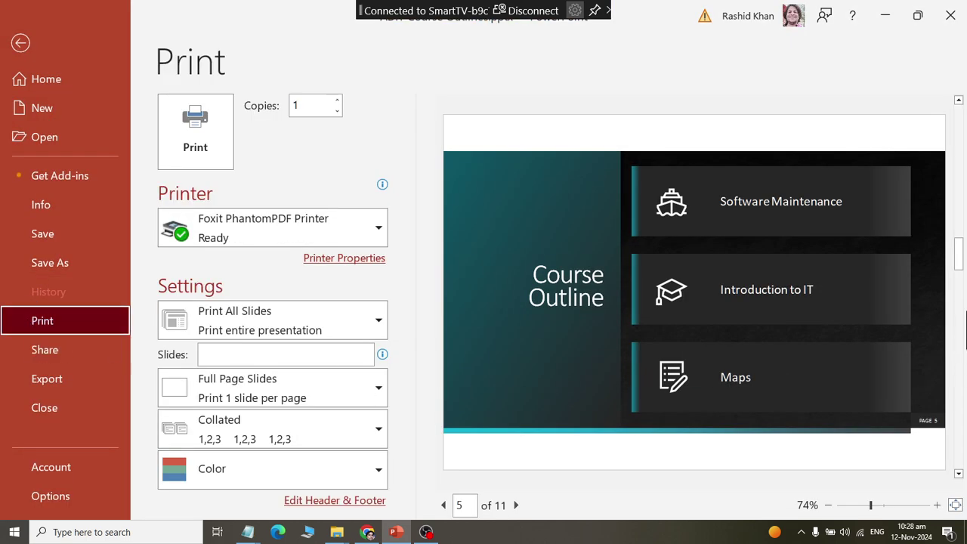
double_click(304, 106)
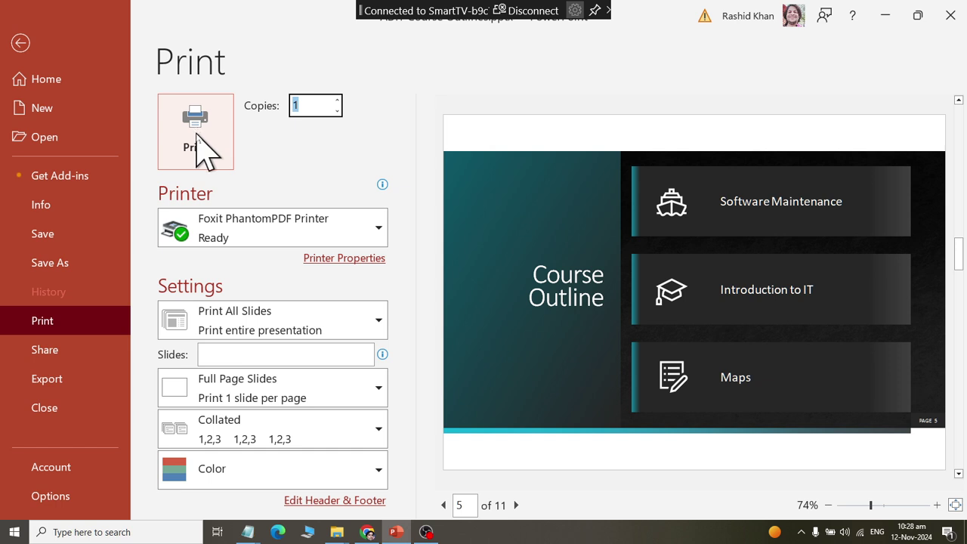
left_click(238, 234)
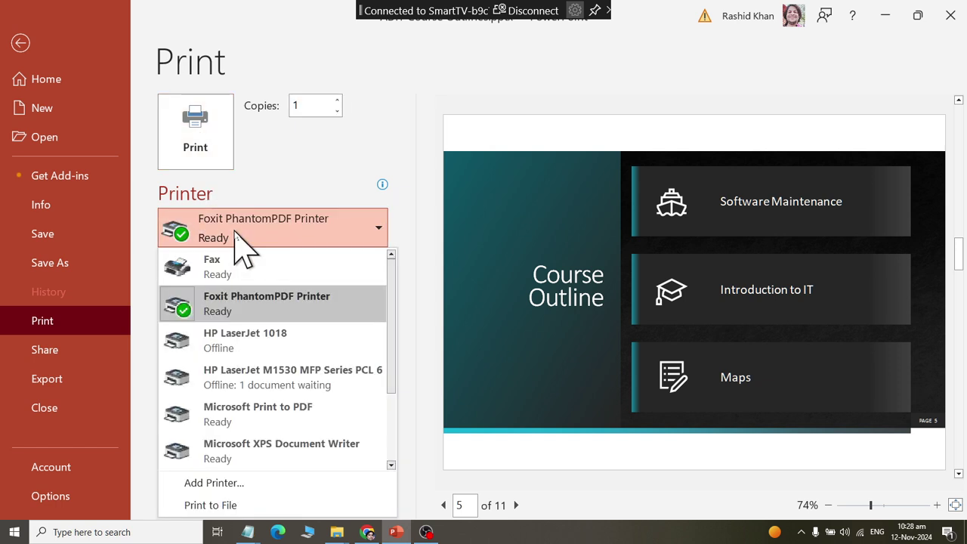
left_click(238, 242)
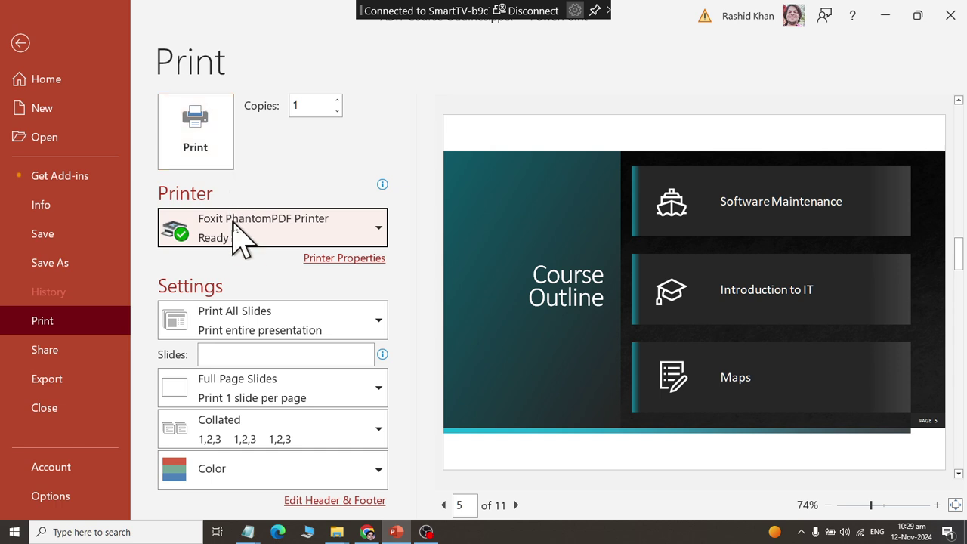
- Set the print layout to 2 Slides handouts, then change it to 3 Slides handouts
left_click(216, 335)
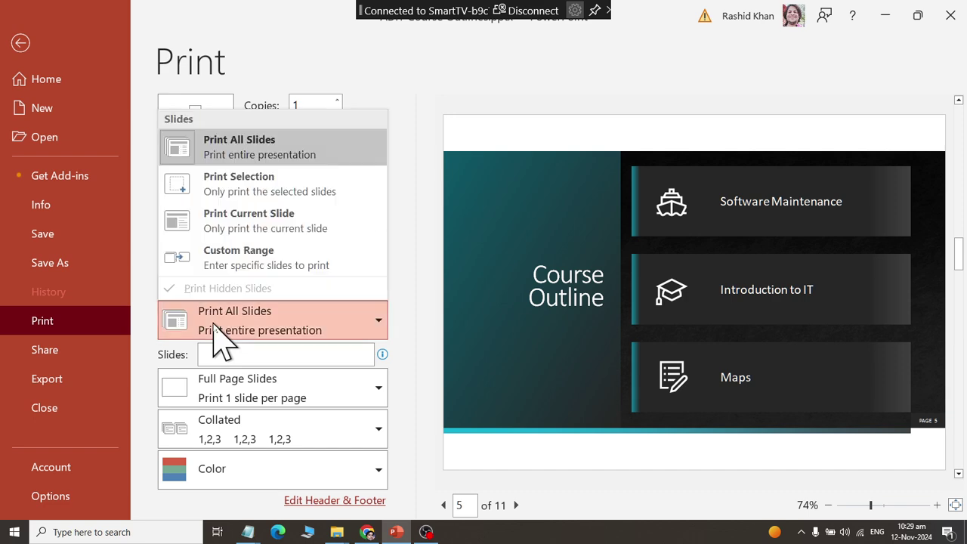
left_click(214, 323)
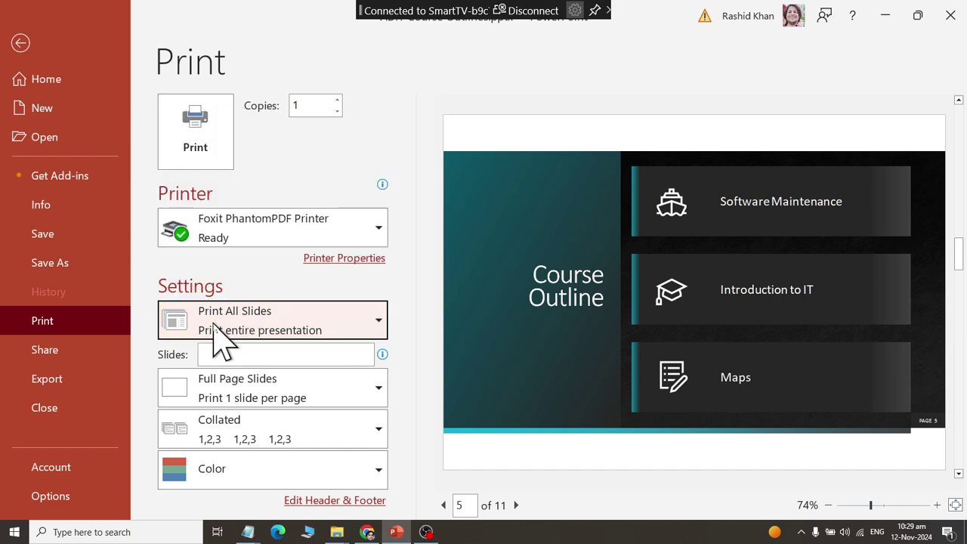
left_click(237, 399)
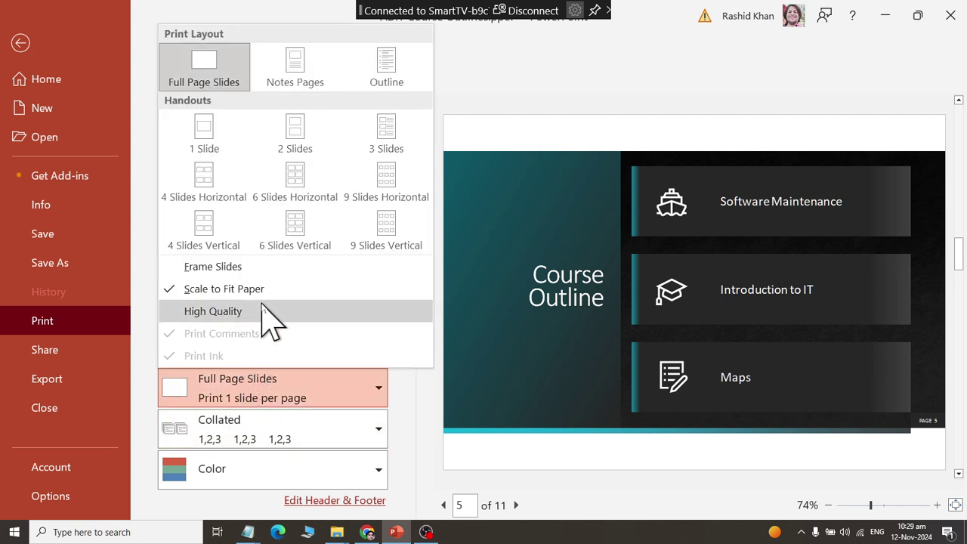
left_click(287, 147)
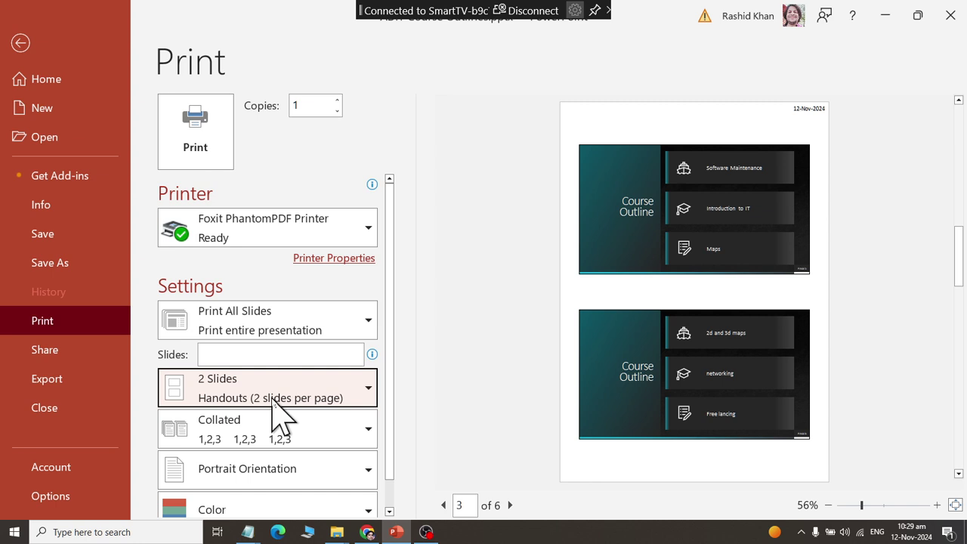
left_click(275, 401)
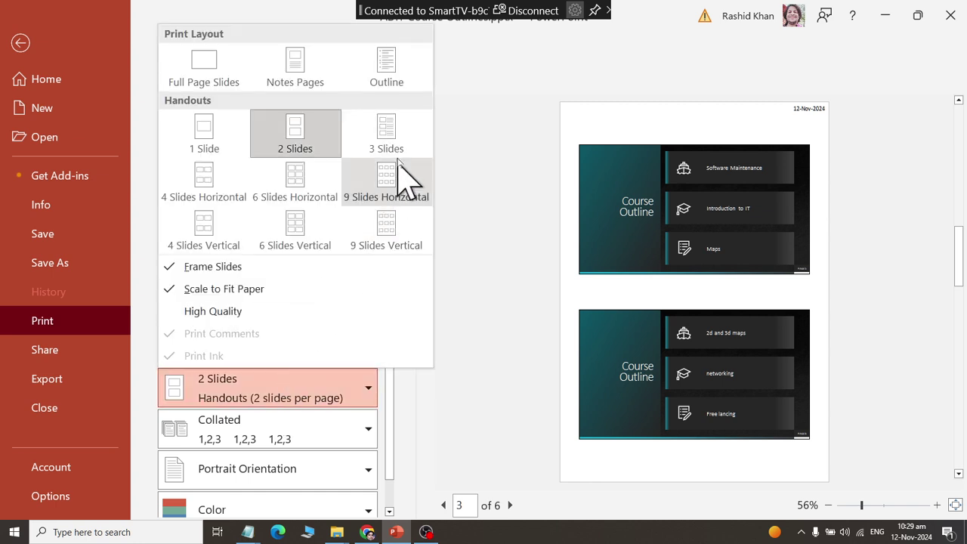
left_click(401, 152)
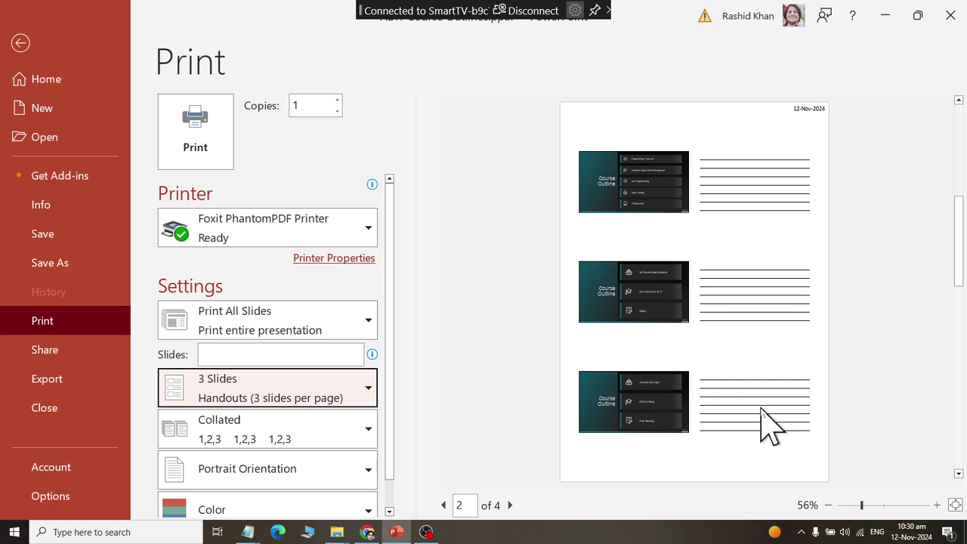
- Page through the handout preview, then try the 4, 6 and 9 Slides Horizontal layouts
left_click(510, 504)
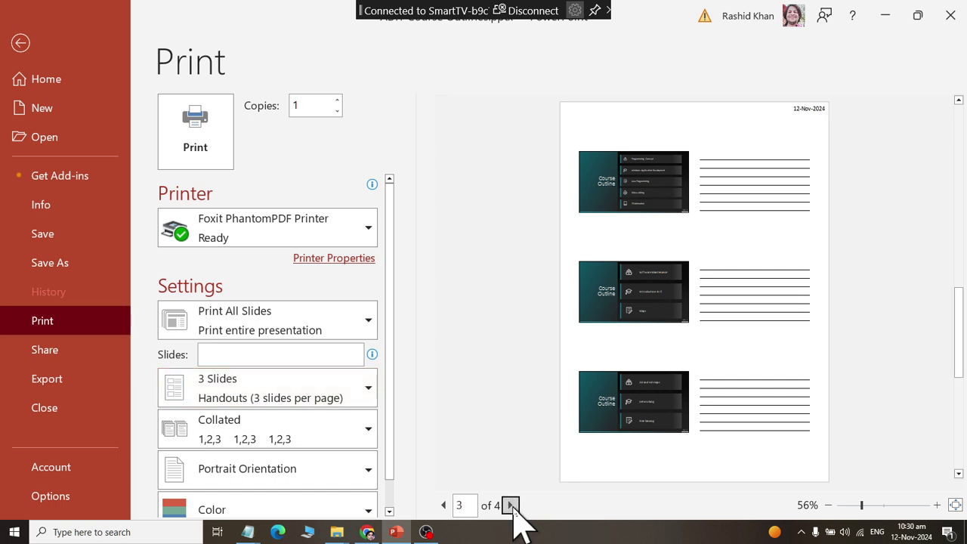
left_click(510, 505)
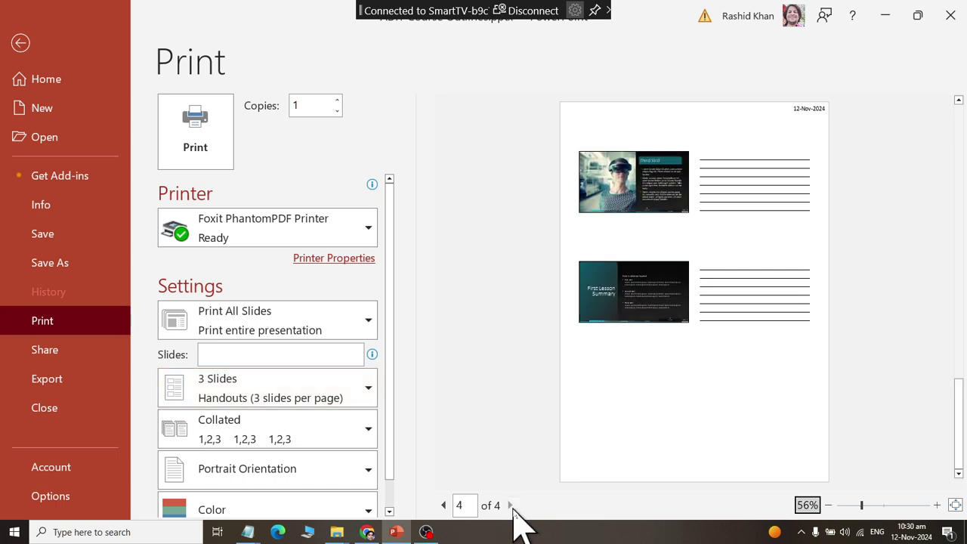
left_click(444, 505)
left_click(319, 336)
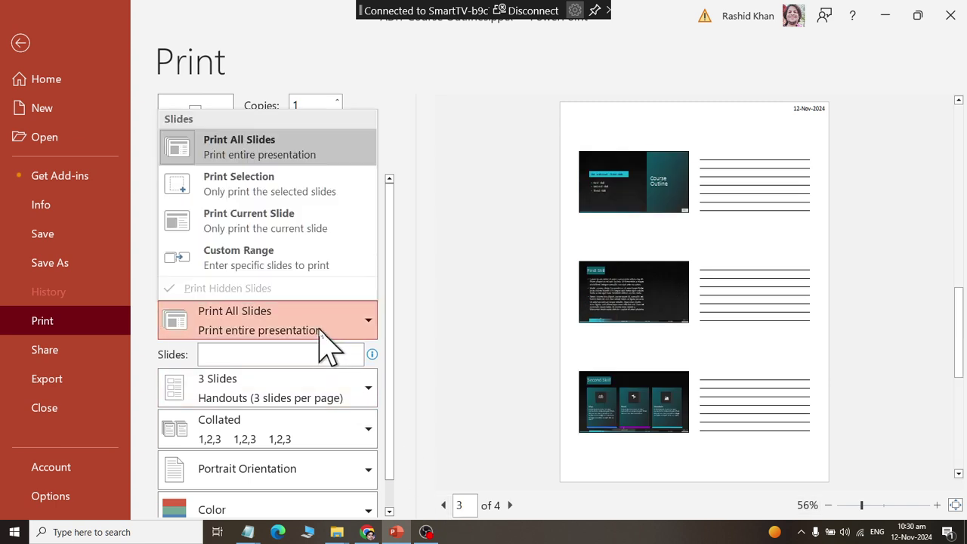
left_click(321, 396)
left_click(226, 211)
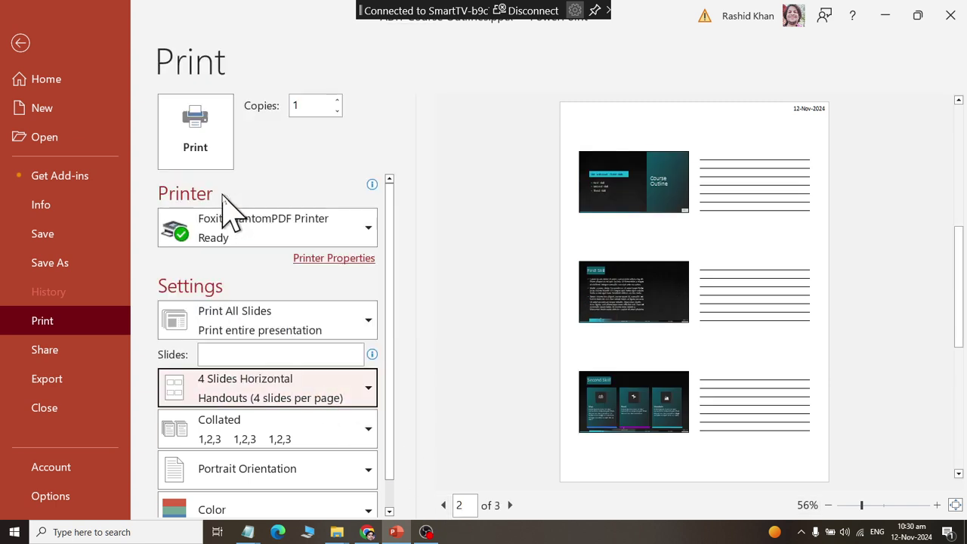
left_click(231, 397)
left_click(301, 212)
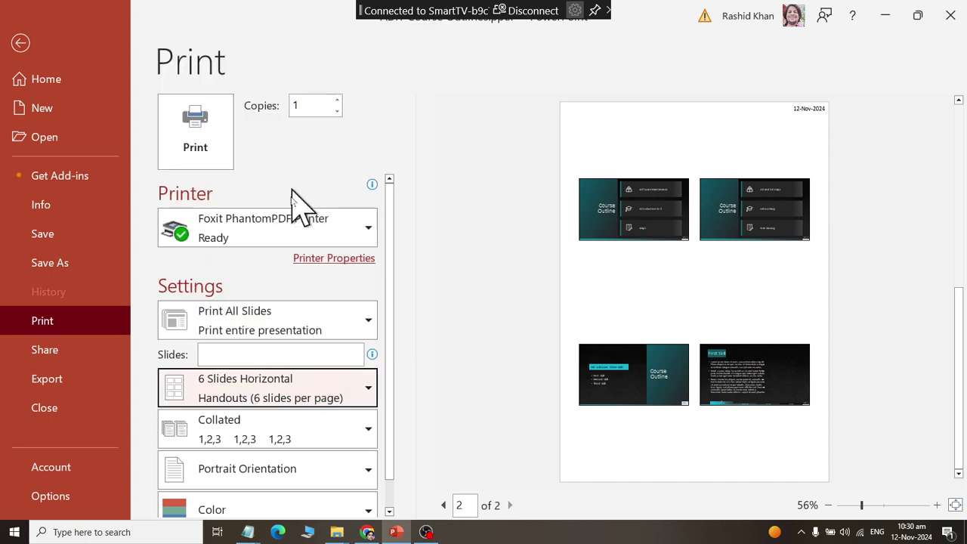
left_click(275, 395)
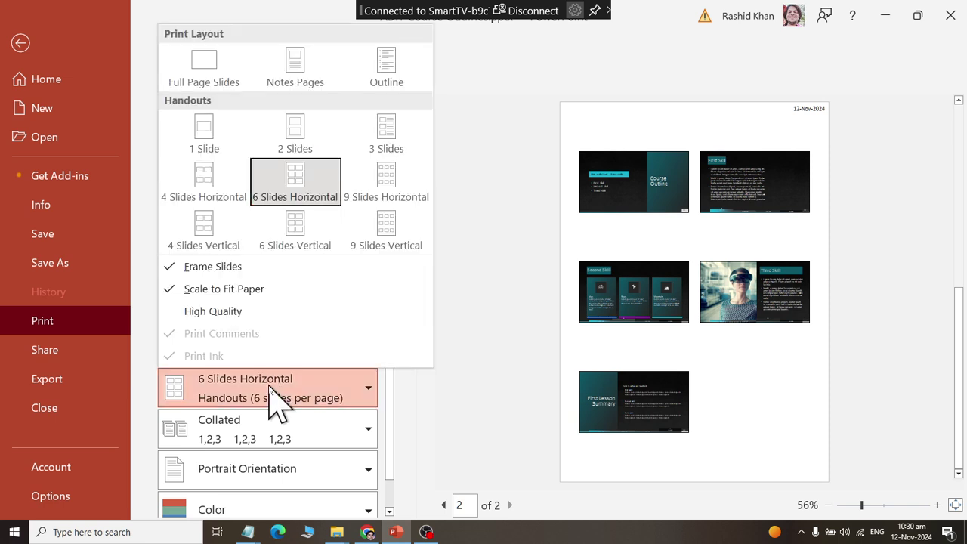
left_click(389, 198)
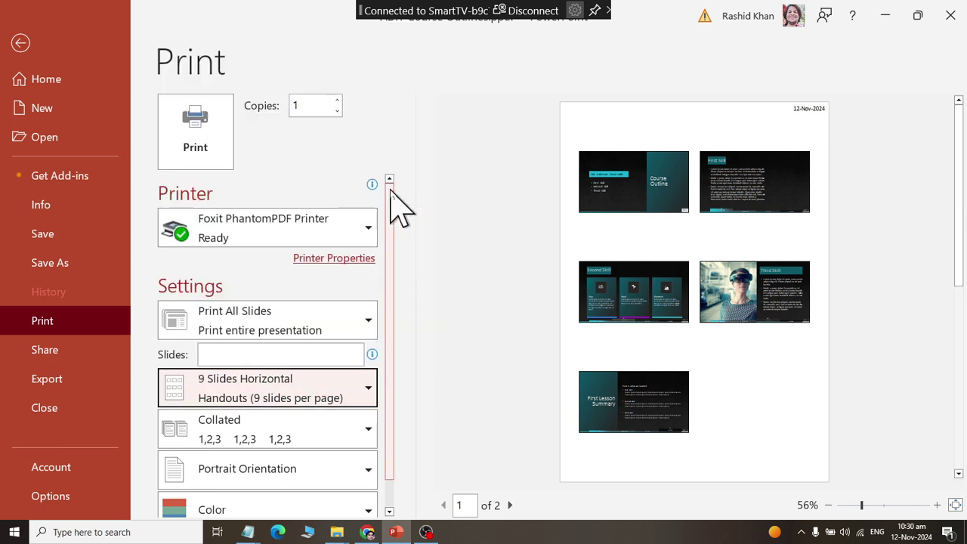
- Try the 4, 6 and 9 Slides Vertical handout layouts
left_click(283, 395)
left_click(220, 249)
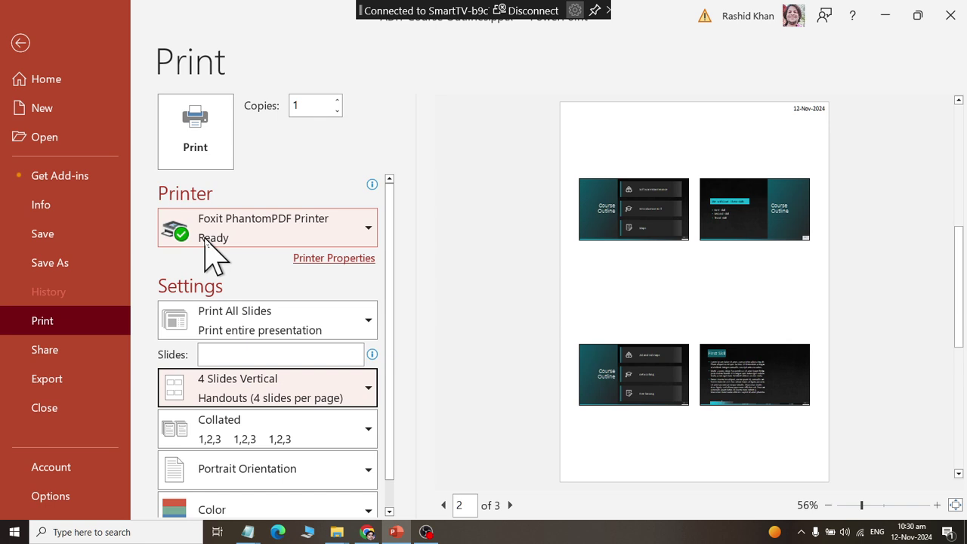
left_click(229, 389)
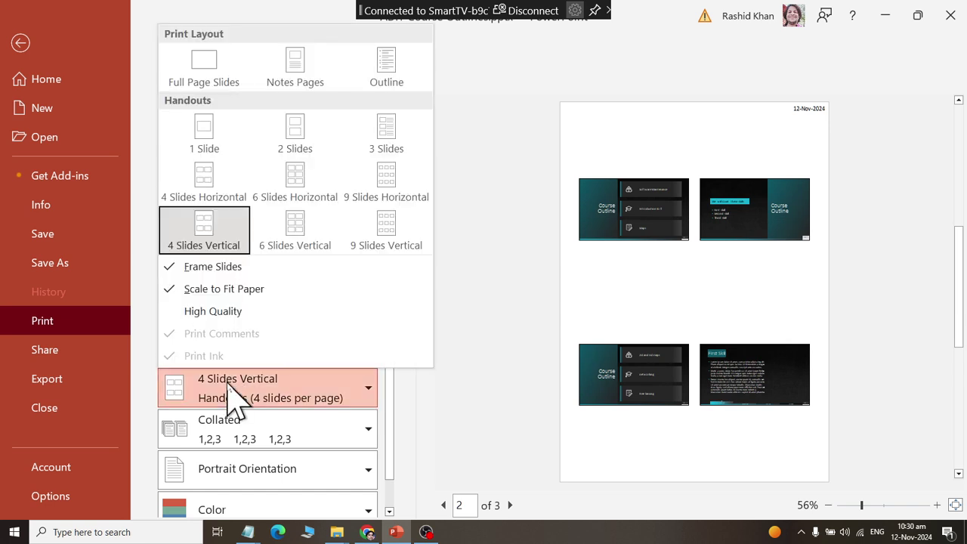
left_click(297, 253)
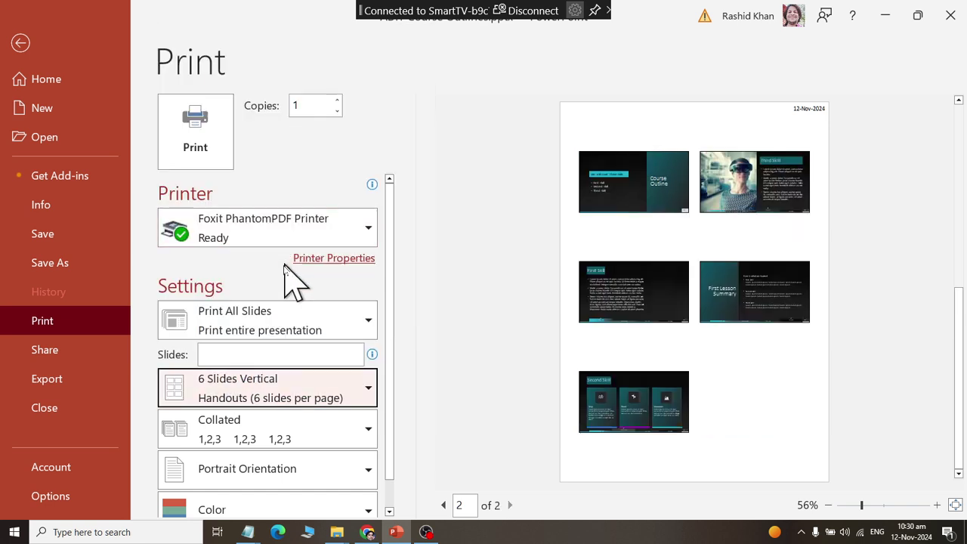
left_click(272, 394)
left_click(387, 233)
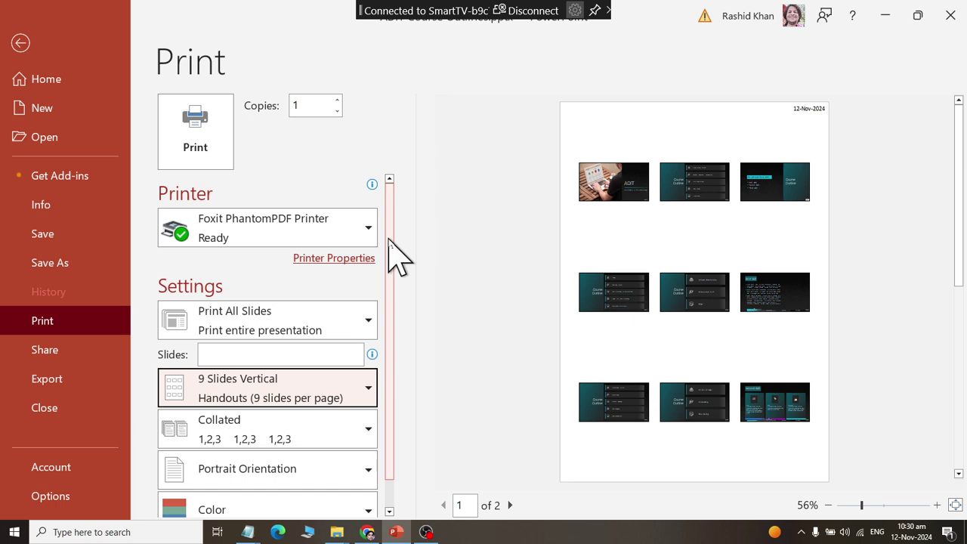
left_click(265, 390)
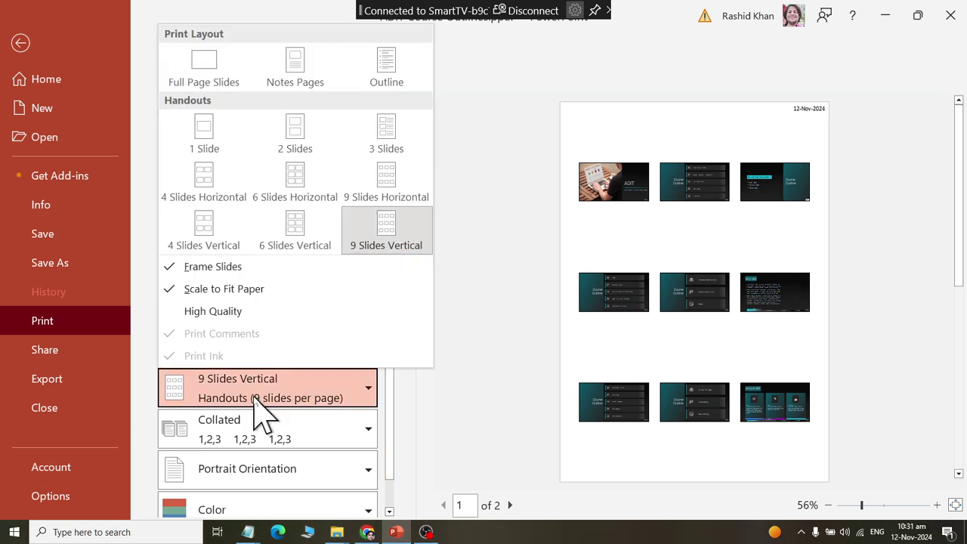
- Choose Full Page Slides, then Notes Pages as the print layout, and exit to slide 5
left_click(204, 75)
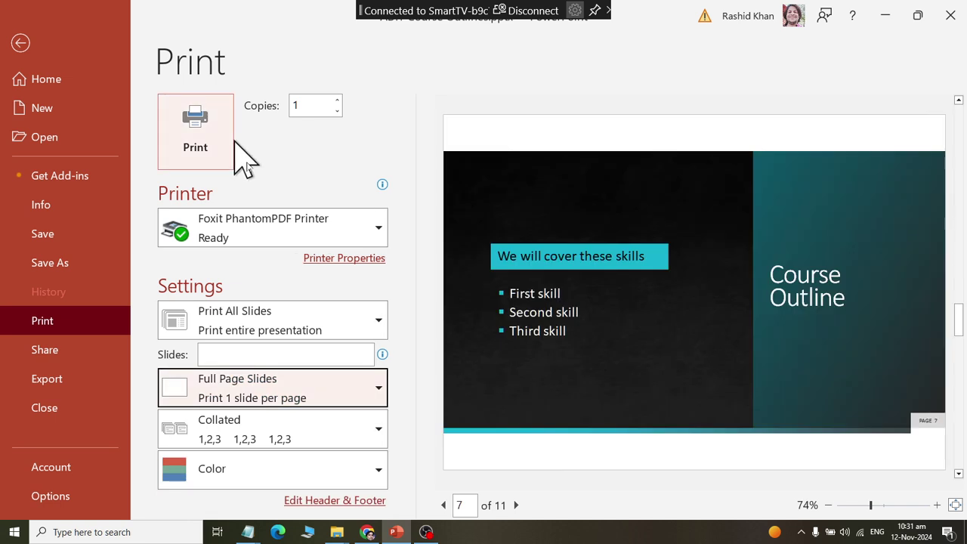
left_click(347, 400)
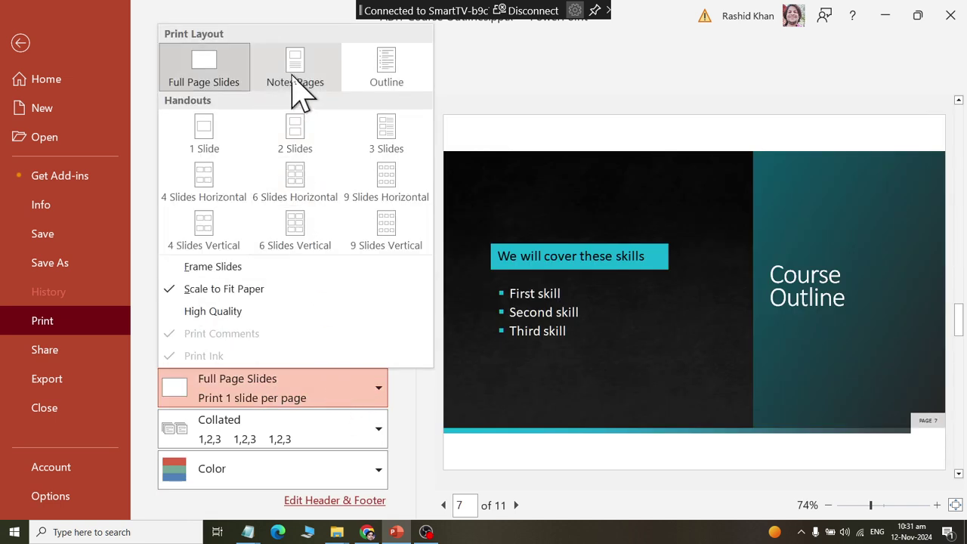
left_click(295, 79)
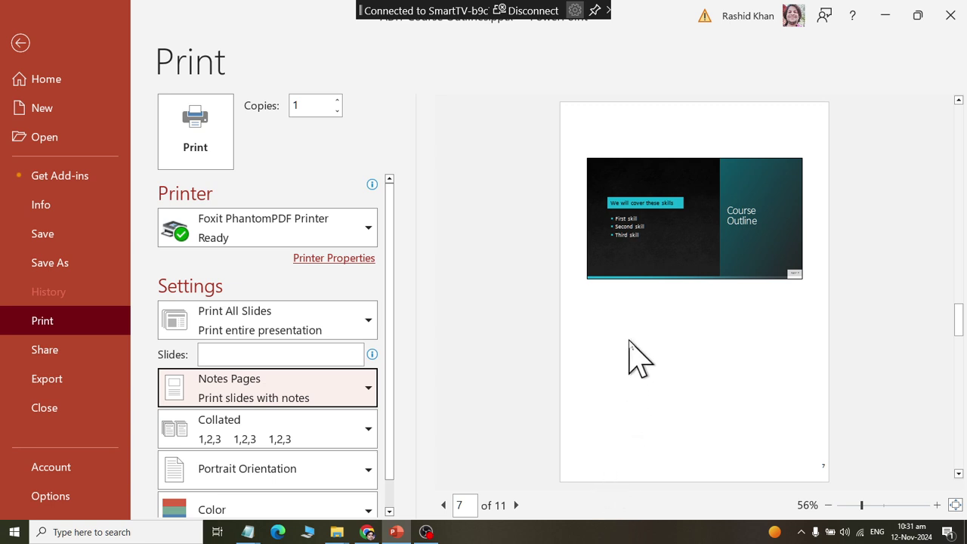
left_click(21, 44)
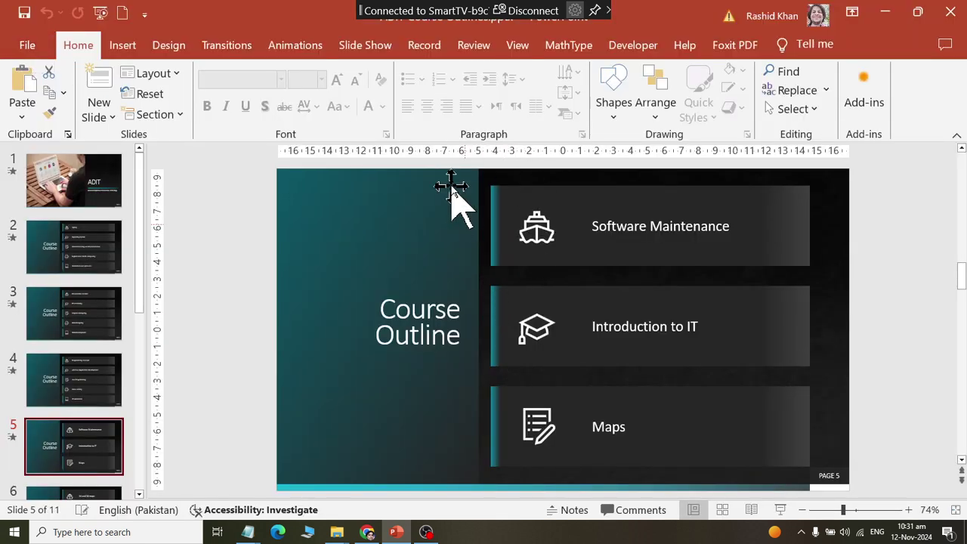
- Resize the notes pane under slide 5 and toggle Notes off and on from the View tab
left_click_drag(414, 497, 422, 408)
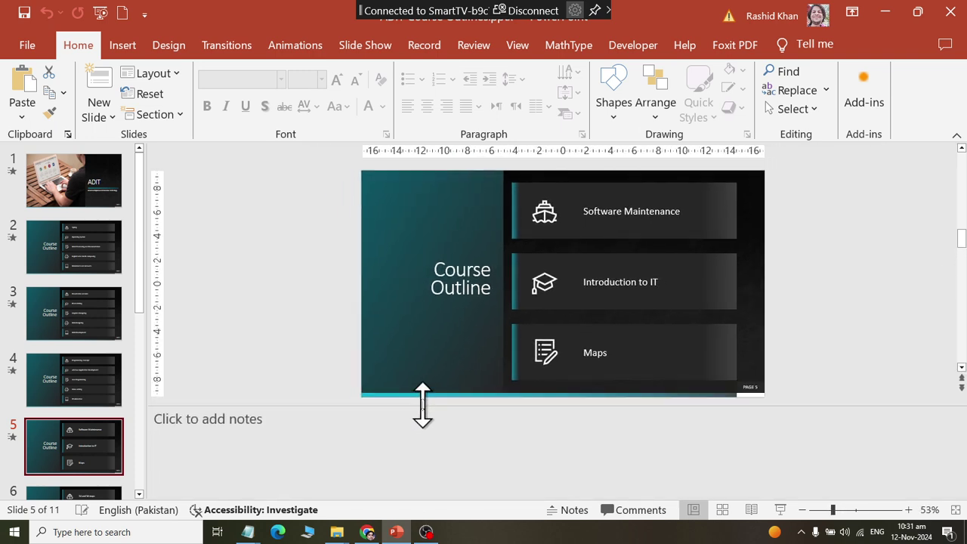
left_click_drag(422, 408, 423, 478)
left_click(517, 46)
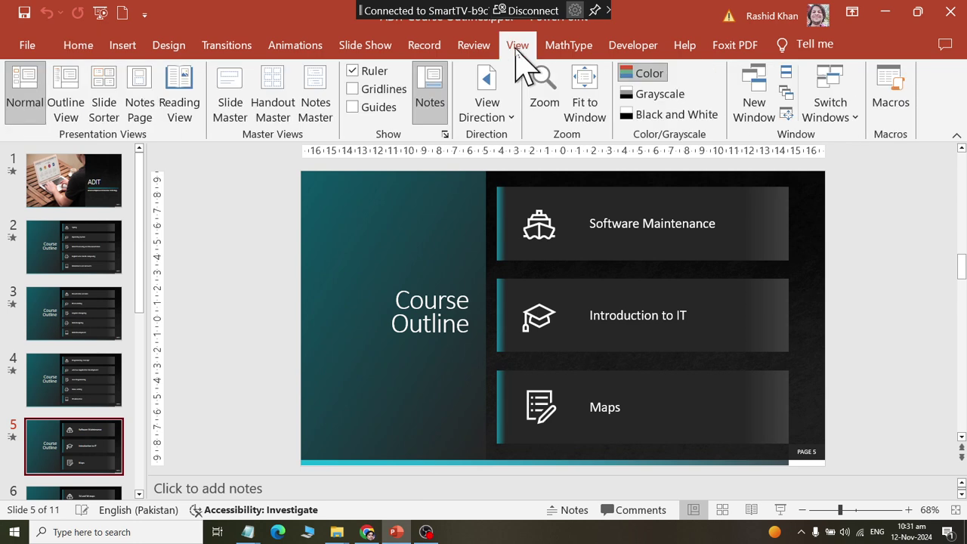
left_click(430, 109)
left_click(432, 112)
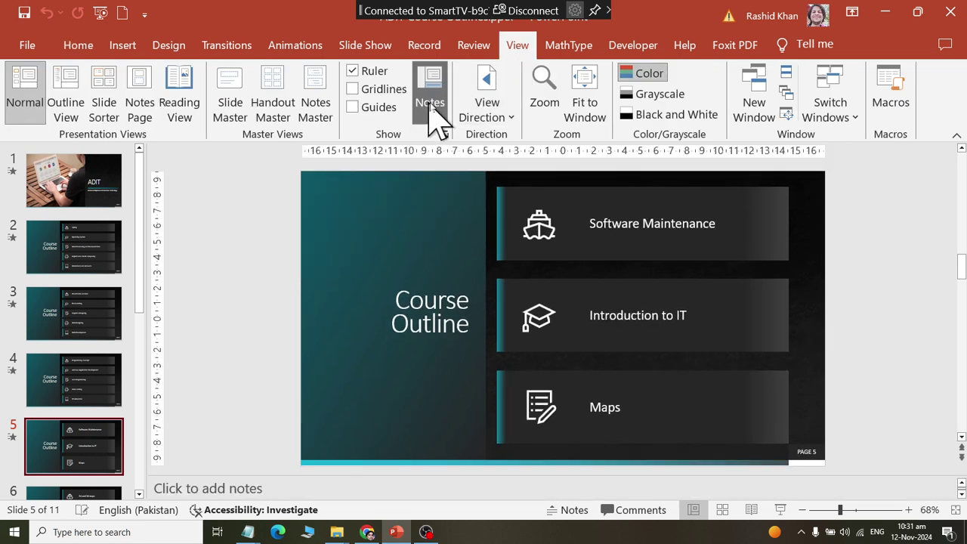
- Inspect slide 5 in Notes Page view, then return to Normal view on slide 5
left_click(139, 112)
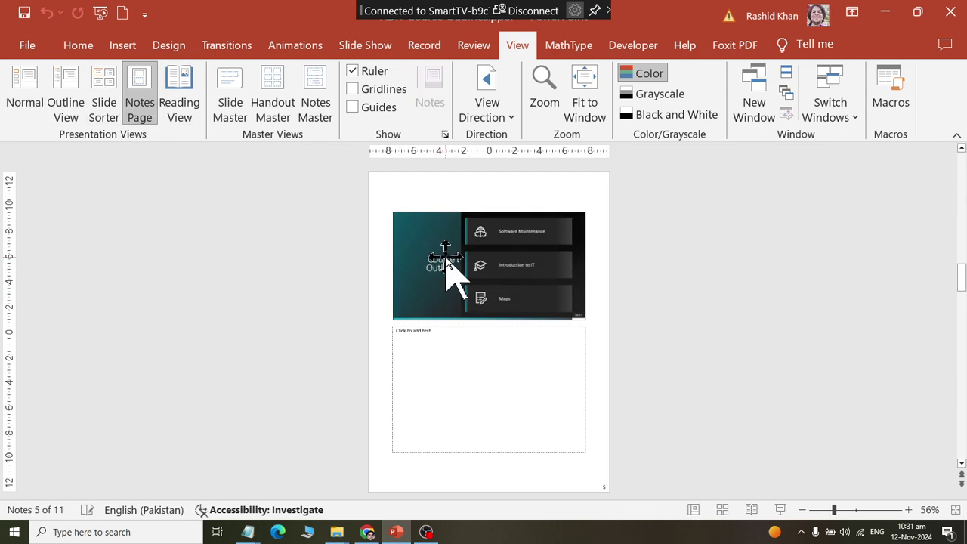
left_click(453, 270)
left_click(449, 356)
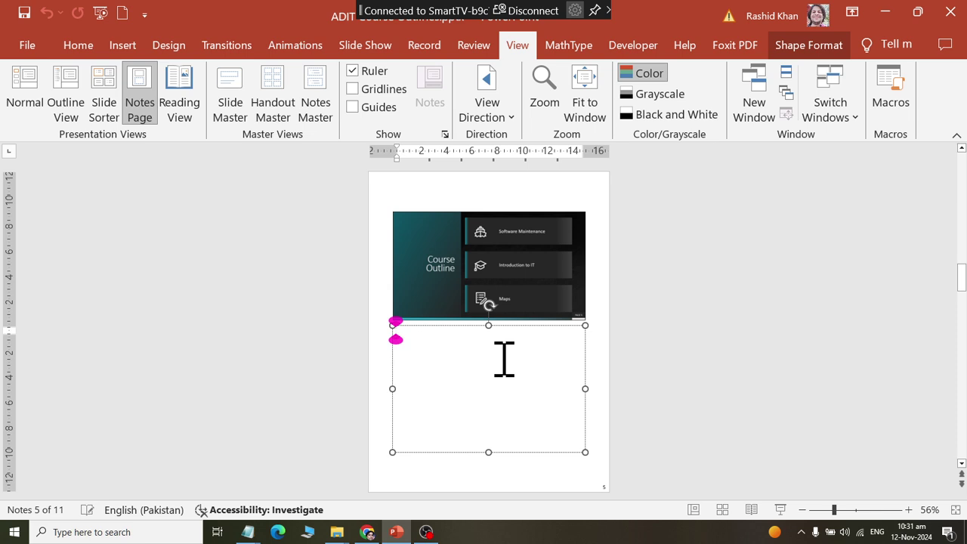
left_click(13, 87)
left_click(75, 209)
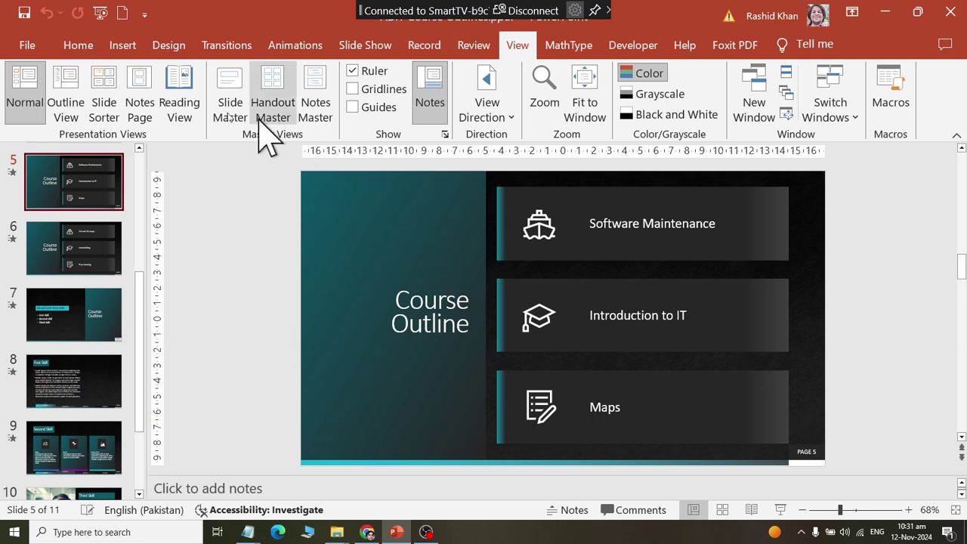
- In Notes Page view, fill slide 5's notes with =rand(2) sample text and return to Normal view
left_click(136, 117)
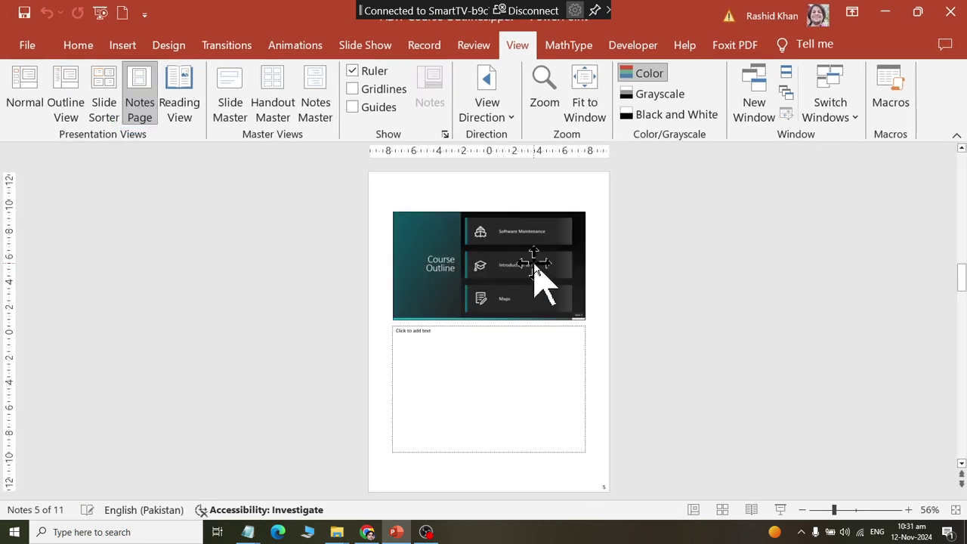
left_click(491, 334)
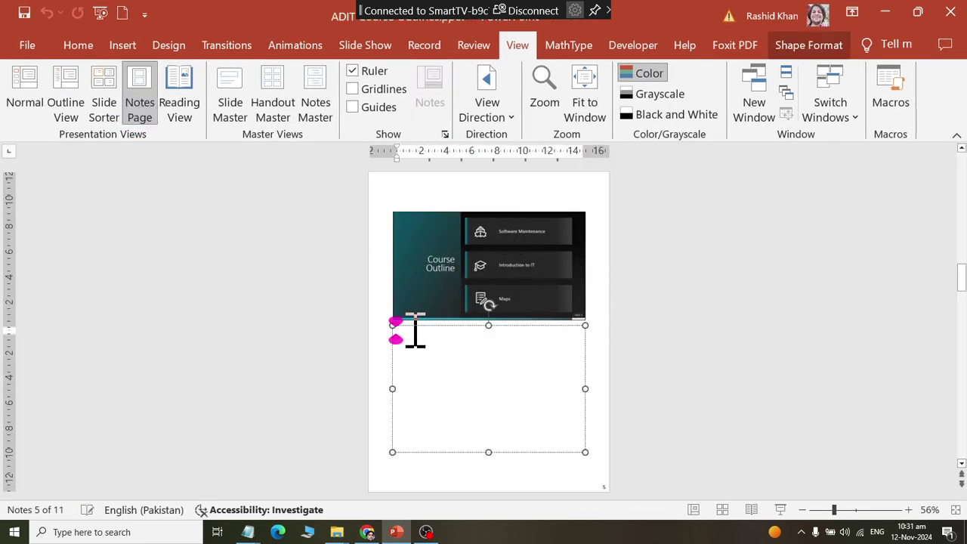
type("var")
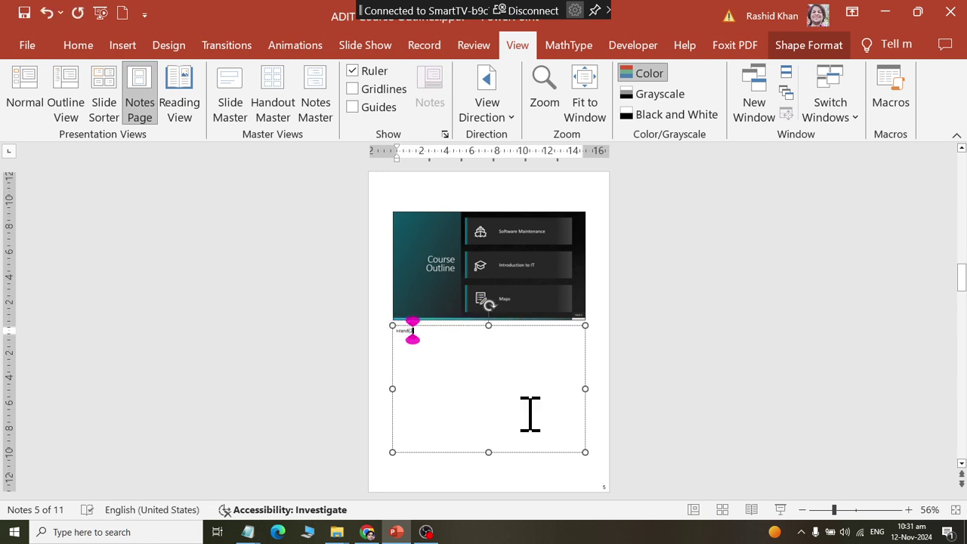
type(")")
key("Return")
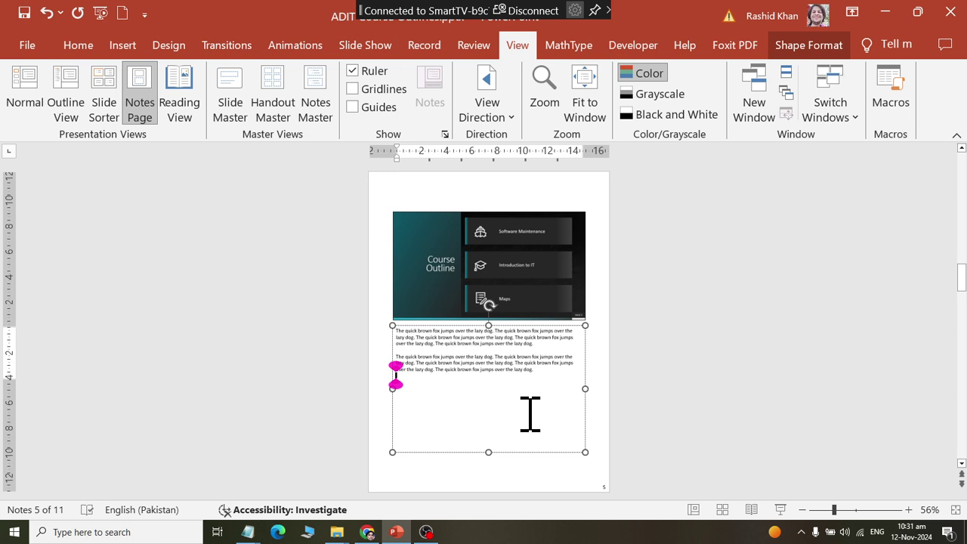
left_click(511, 259)
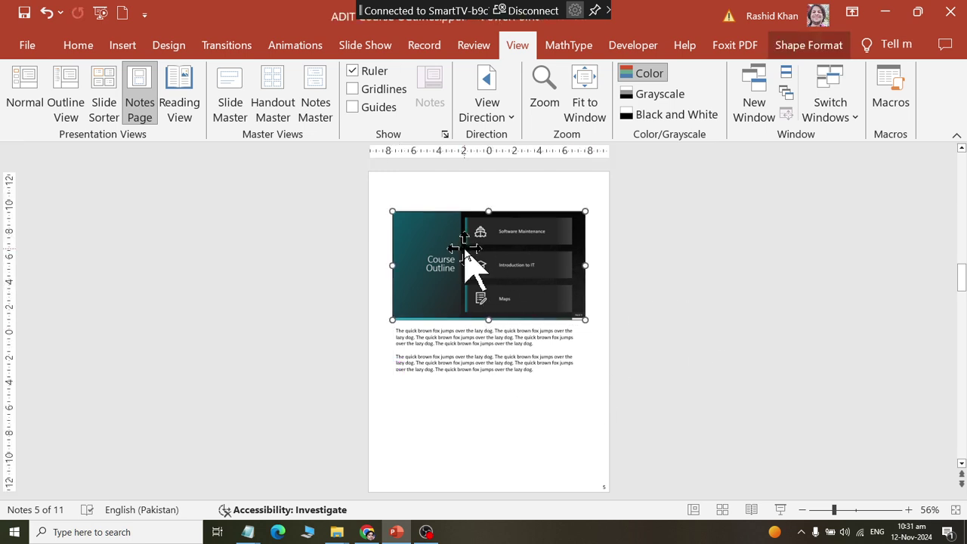
left_click(23, 92)
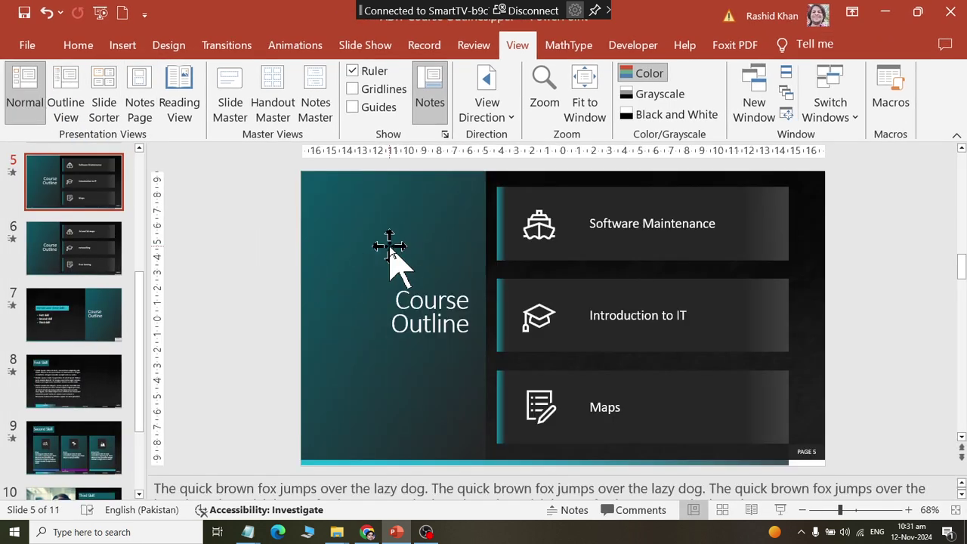
- Enlarge the notes pane, recheck the notes page, then open File > Print
left_click(363, 488)
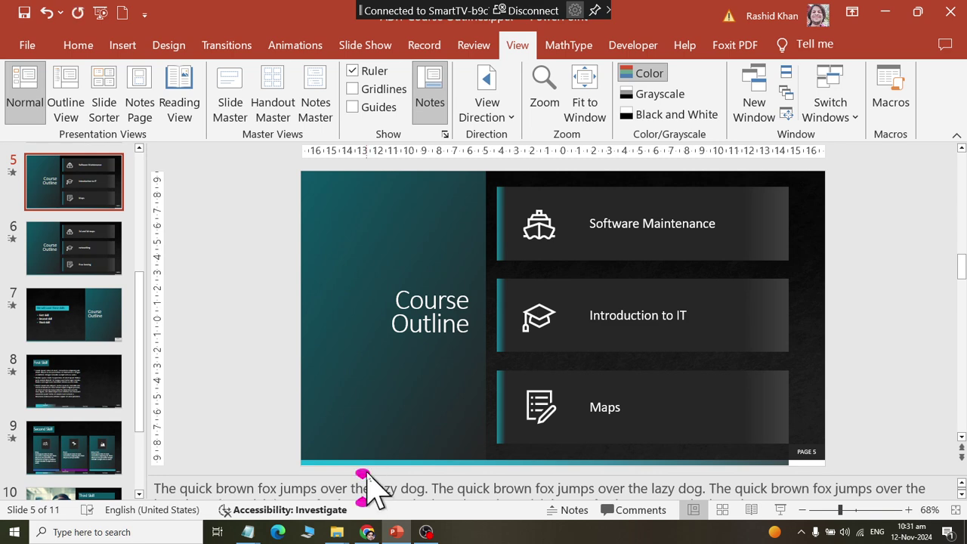
left_click_drag(374, 464, 374, 438)
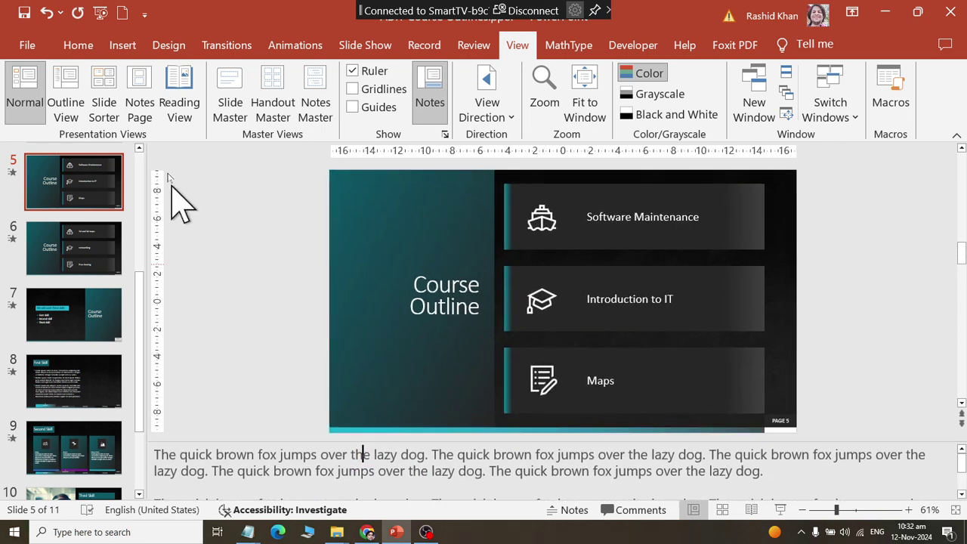
left_click(140, 110)
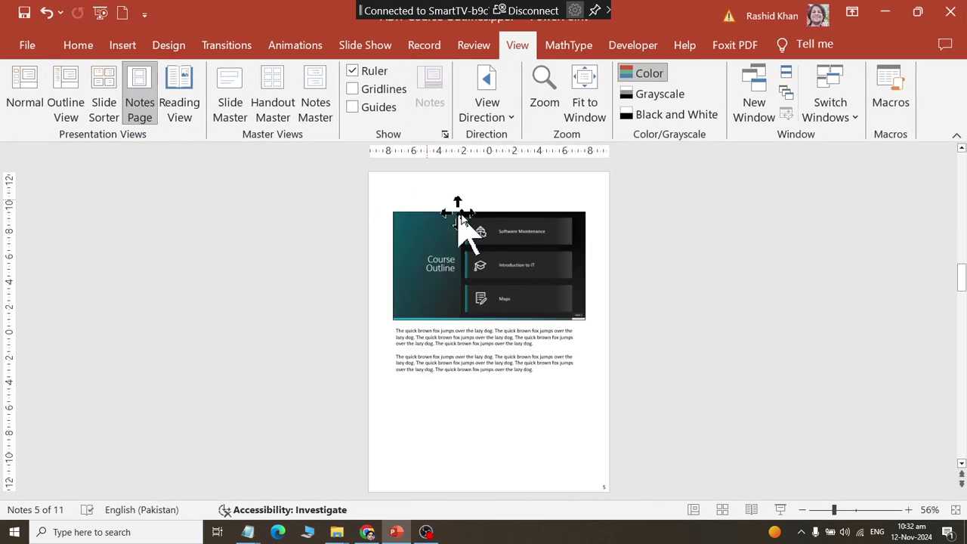
left_click(487, 223)
left_click(492, 338)
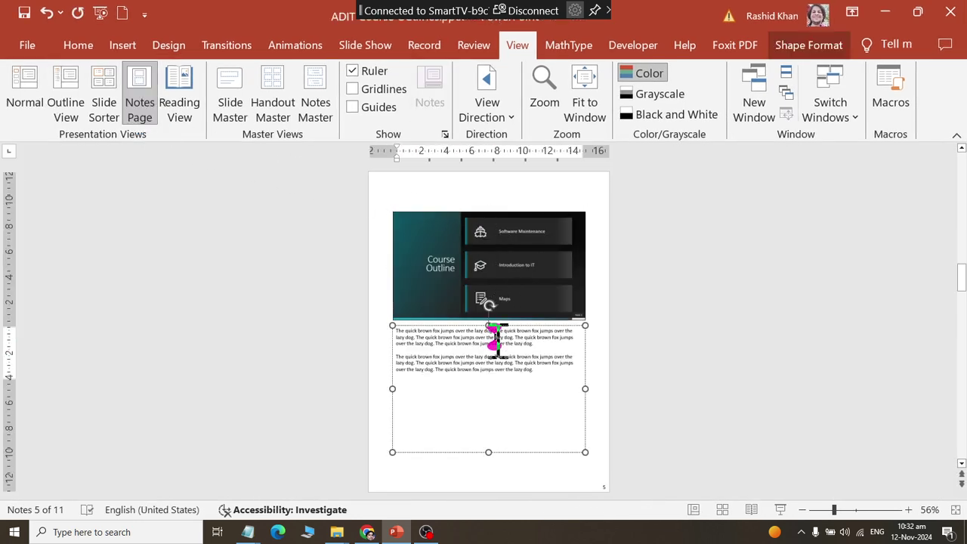
left_click(23, 81)
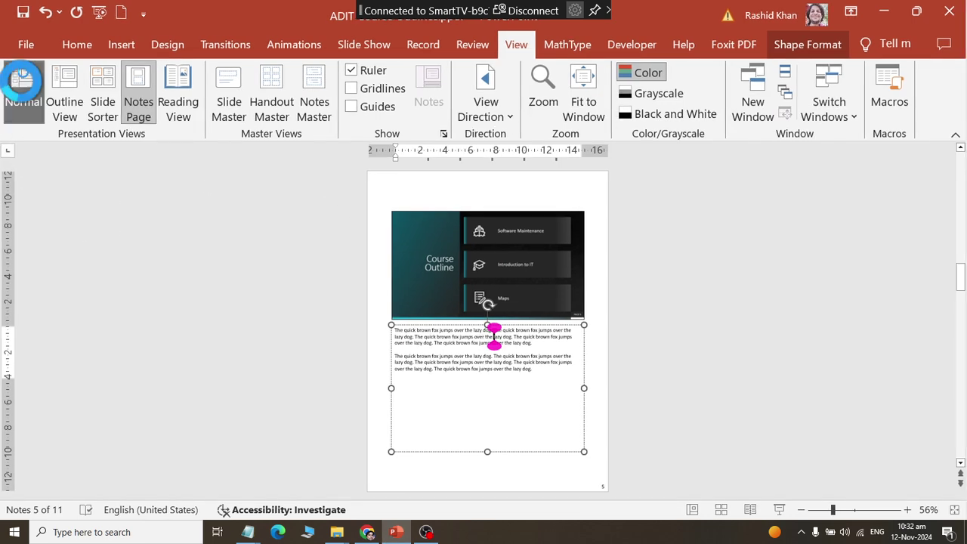
left_click(25, 44)
left_click(76, 320)
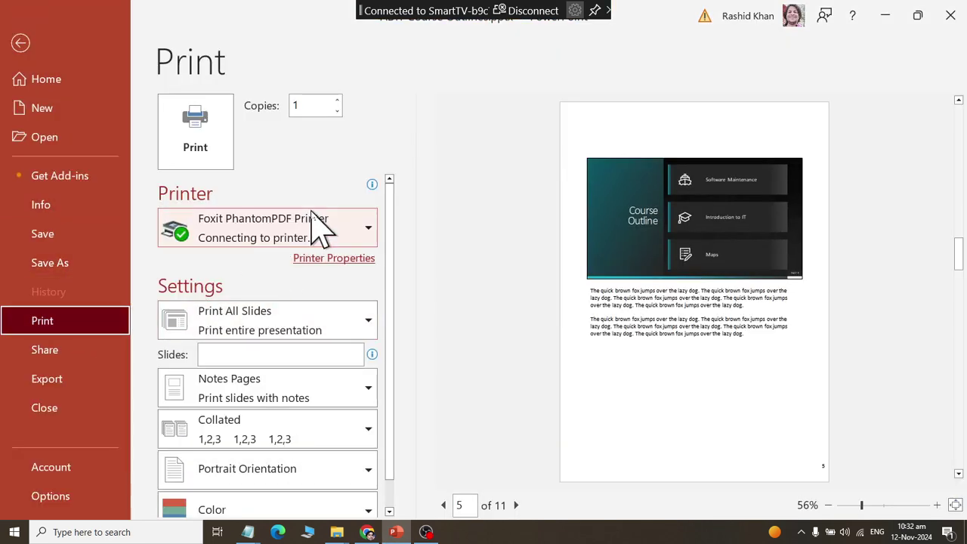
- Keep Foxit PhantomPDF Printer and Notes Pages, then try the Full Page Slides layout
left_click(317, 227)
left_click(318, 233)
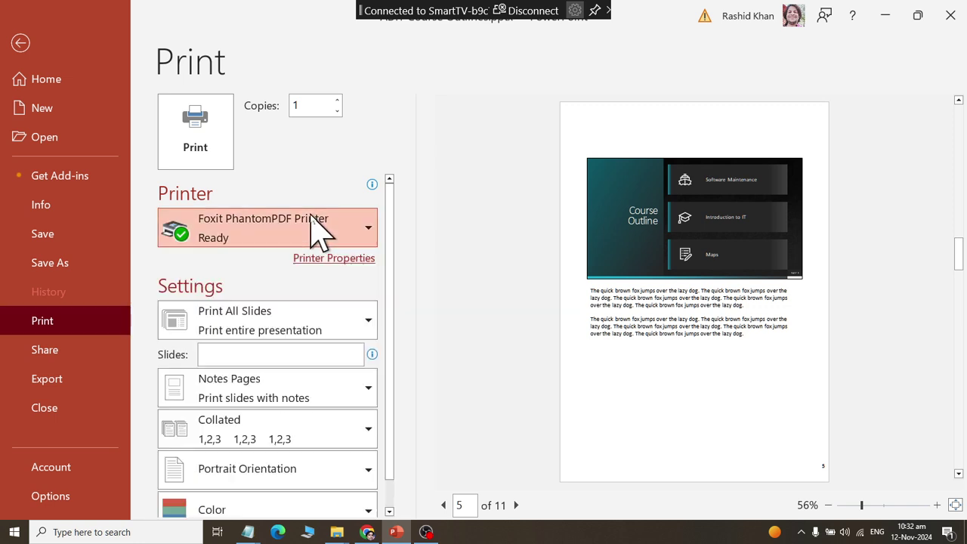
left_click(298, 397)
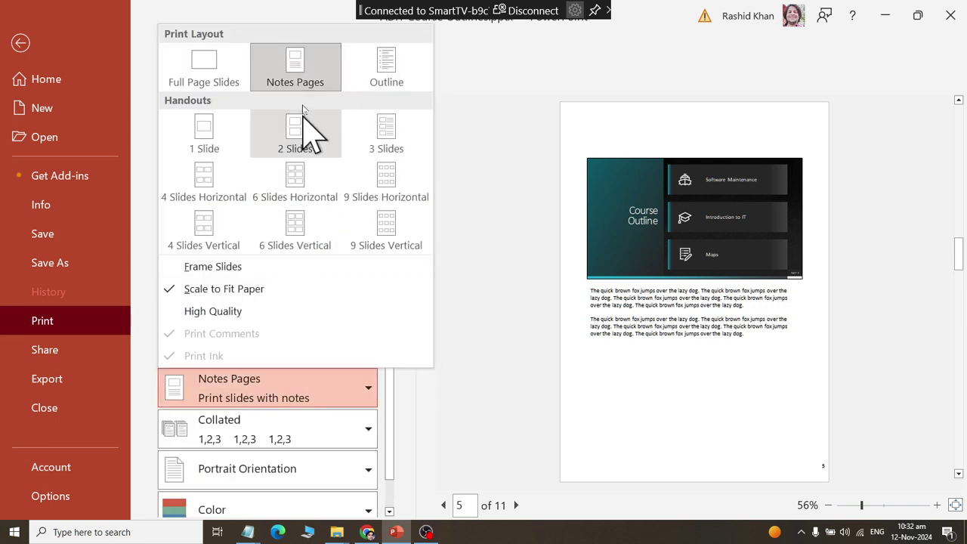
left_click(322, 84)
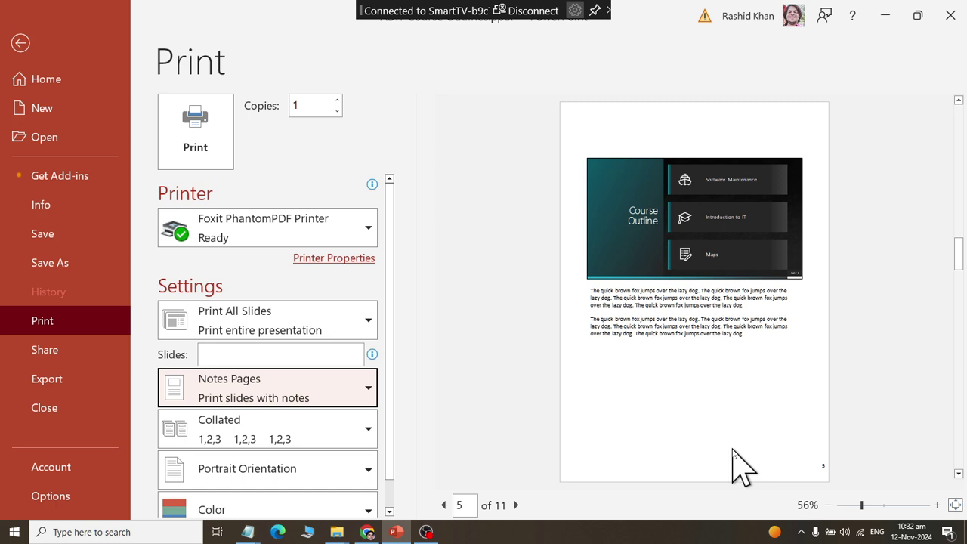
left_click(306, 397)
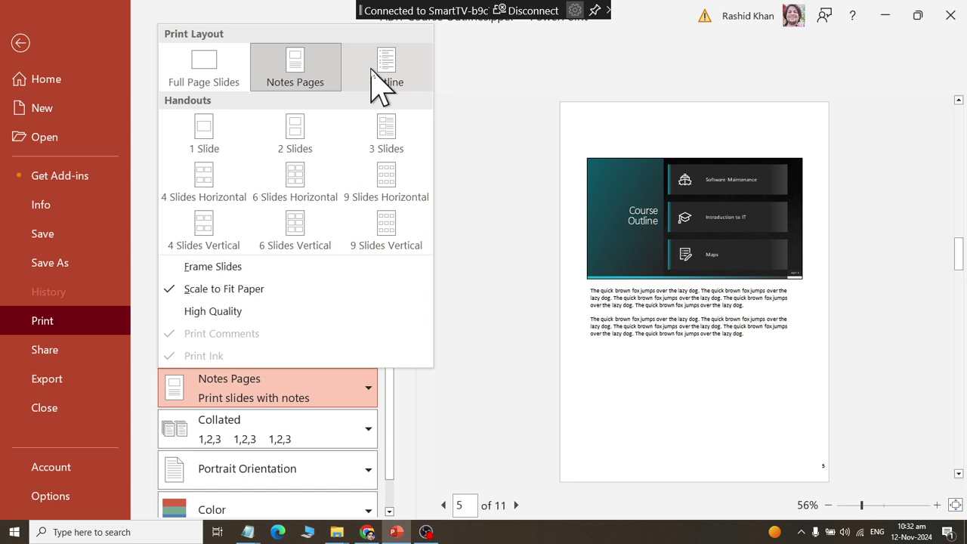
left_click(193, 82)
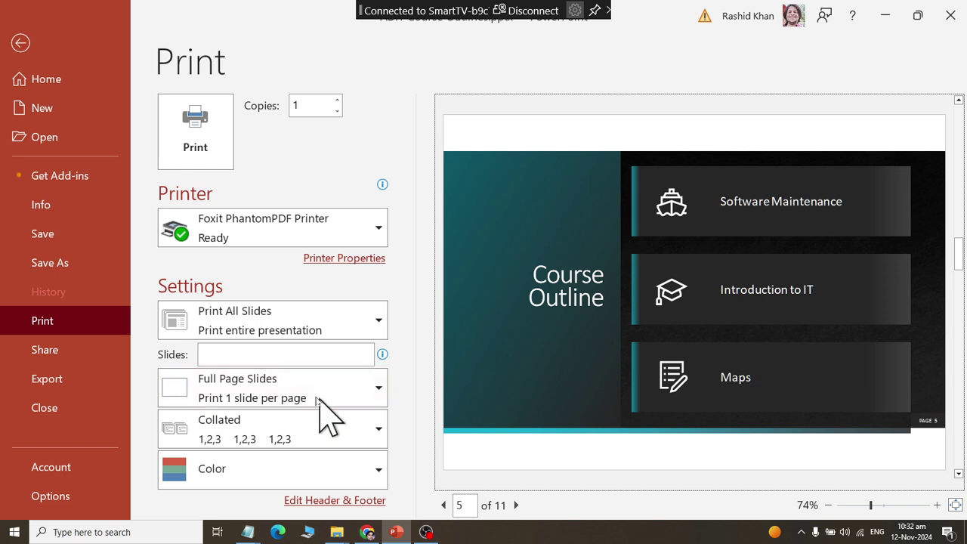
- Switch the layout back to Notes Pages, then settle on Full Page Slides
left_click(293, 400)
left_click(302, 72)
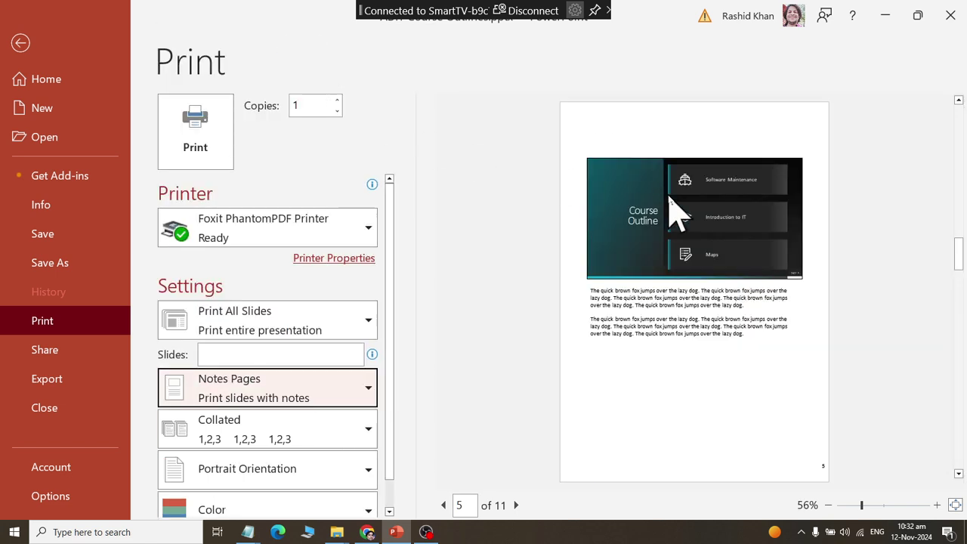
left_click(177, 389)
left_click(181, 79)
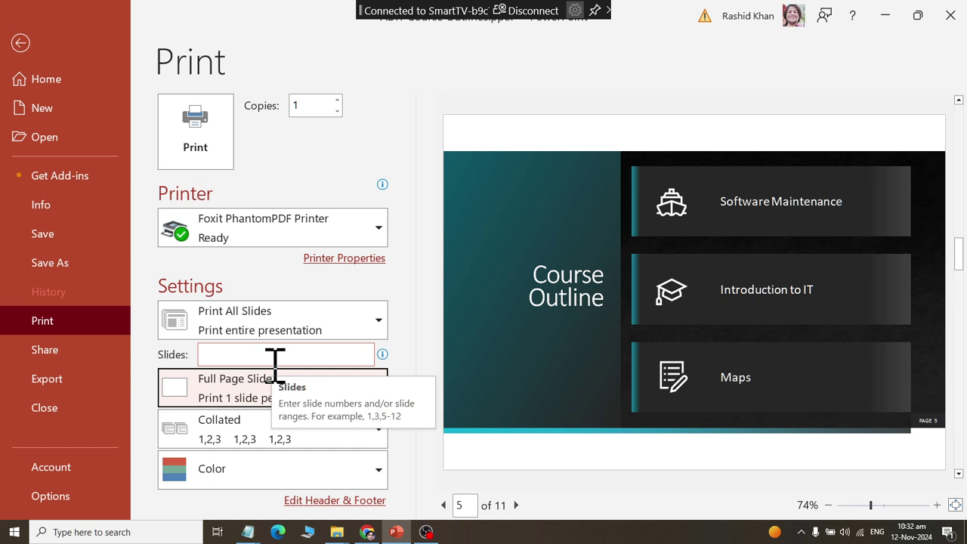
left_click(219, 387)
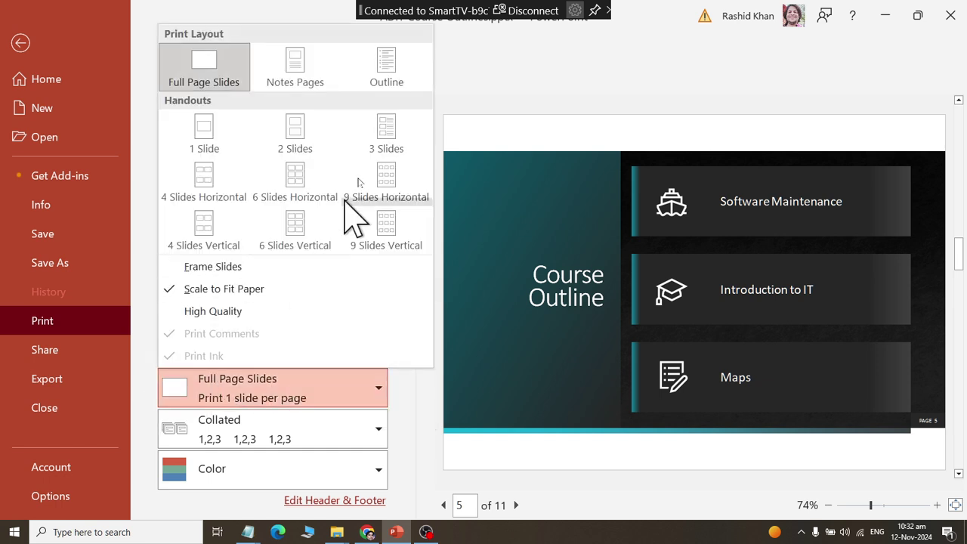
- Set the print layout to Outline and scroll through the outline preview
left_click(393, 76)
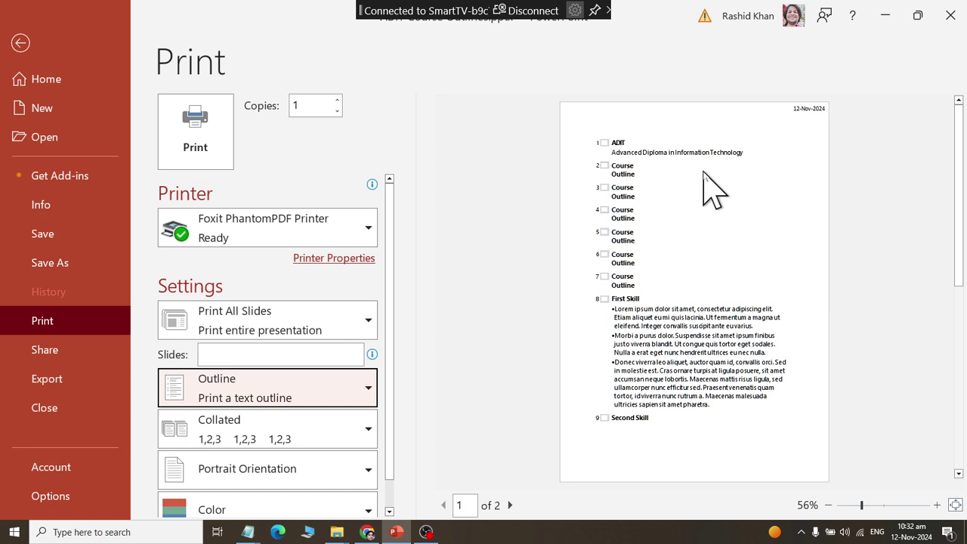
scroll(703, 175, "up", 1, "ctrl")
scroll(699, 185, "up", 2, "ctrl")
scroll(664, 226, "down", 2, "ctrl")
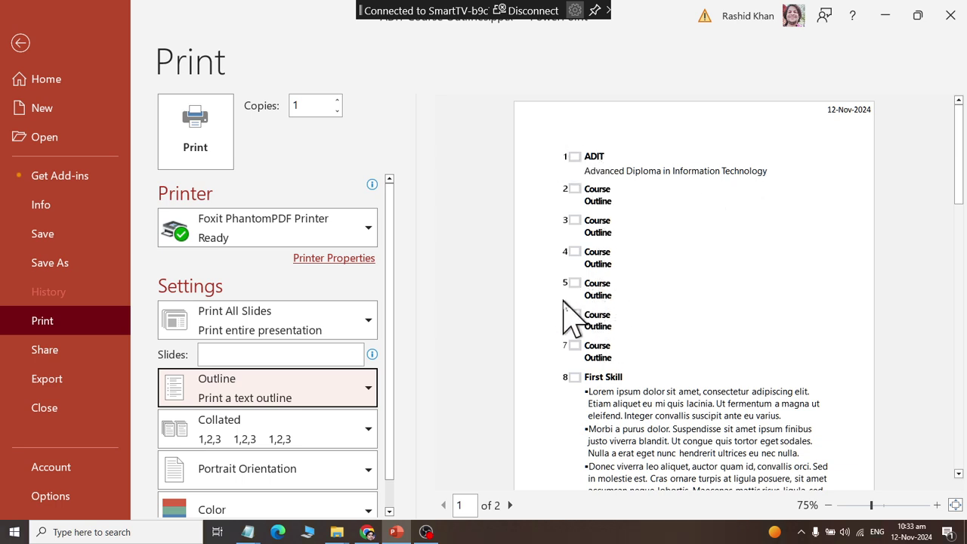
scroll(597, 340, "down", 1)
scroll(618, 396, "down", 1)
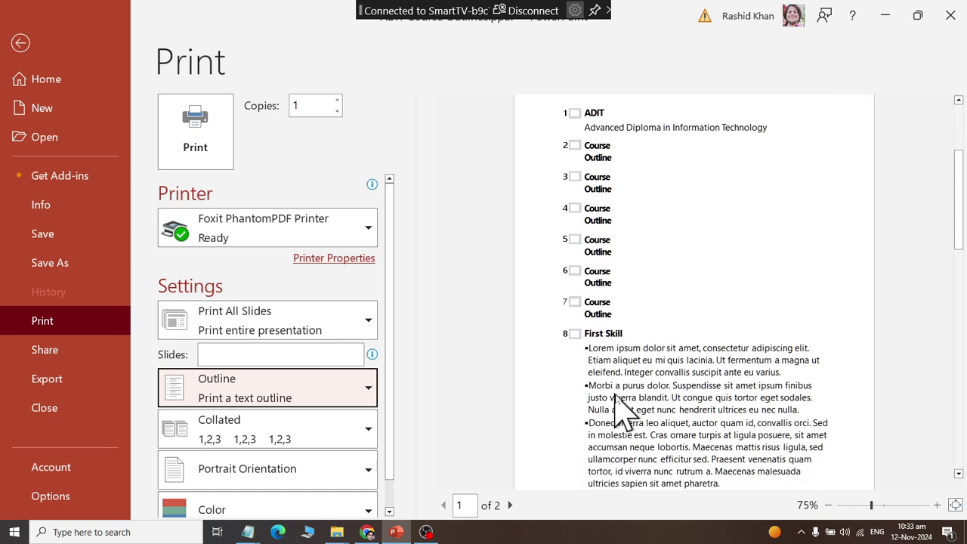
scroll(618, 408, "down", 1)
scroll(650, 397, "up", 2)
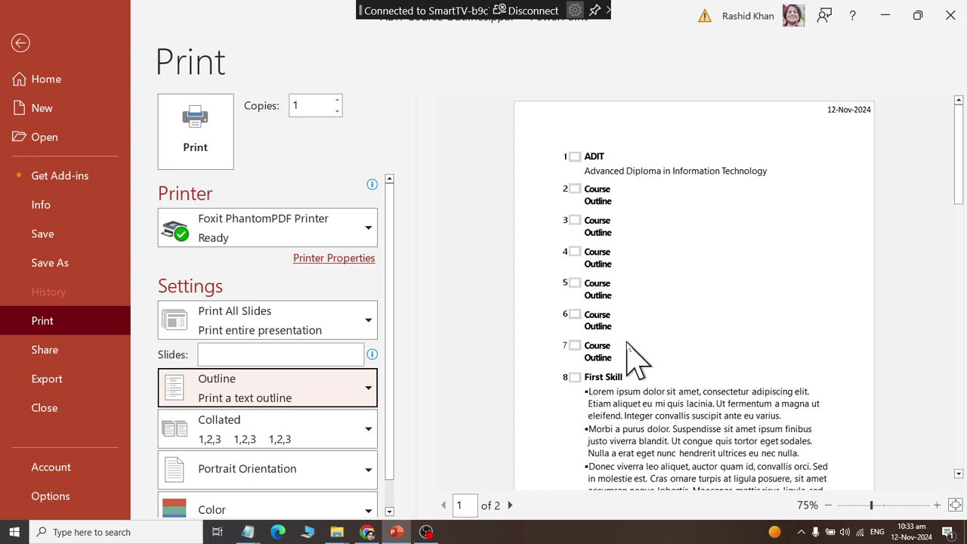
- Exit the print screen and close PowerPoint without saving changes
key("Escape")
left_click(951, 15)
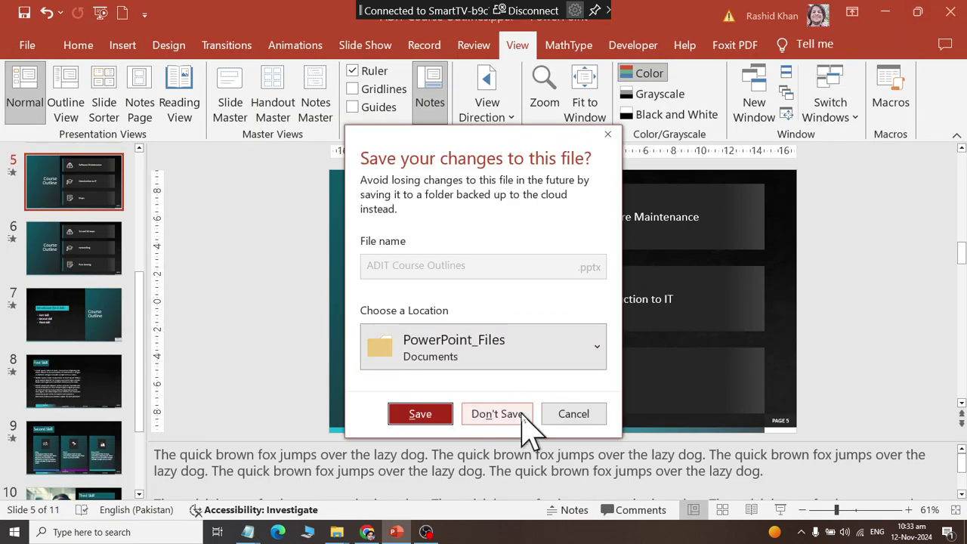
left_click(497, 414)
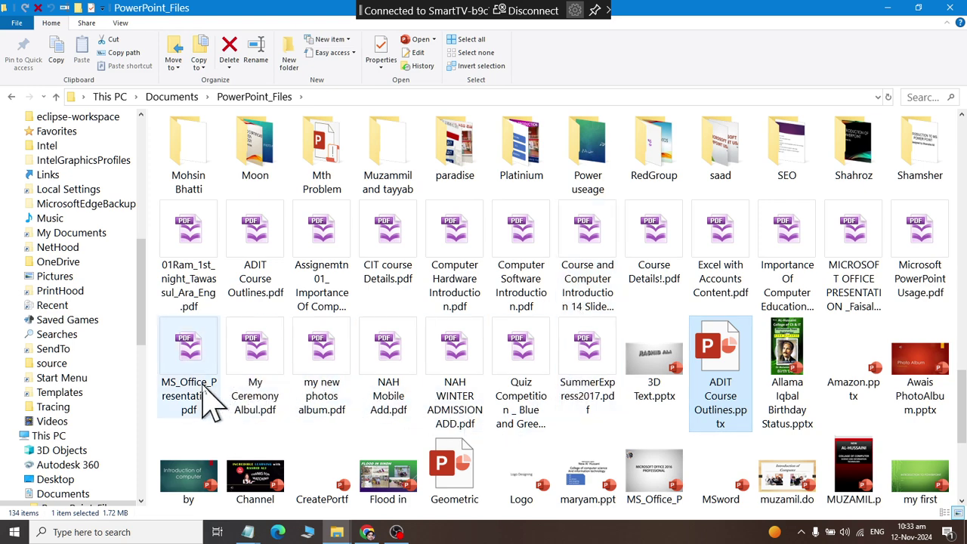
- Scroll the PowerPoint_Files folder and open MySQLDatabase.pptx in PowerPoint
left_click(212, 306)
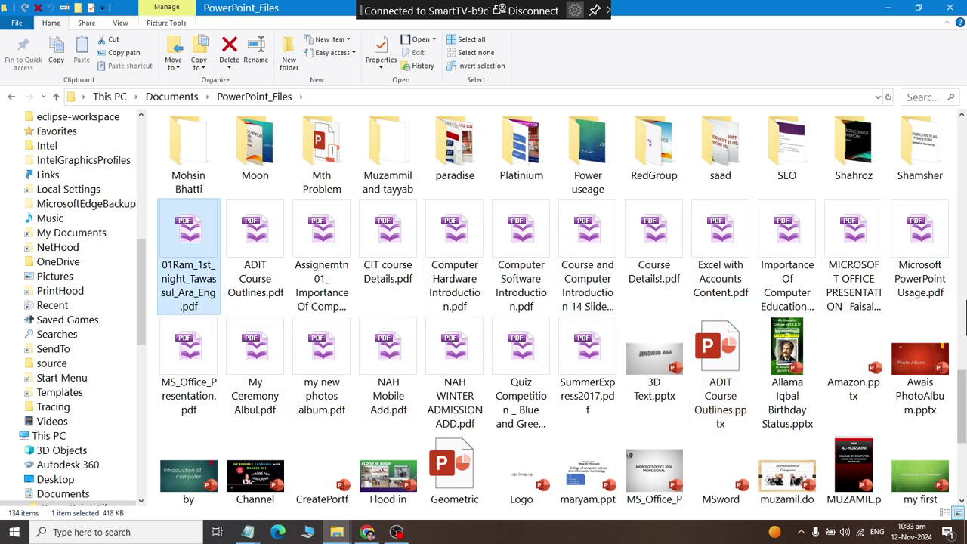
scroll(846, 472, "down", 2)
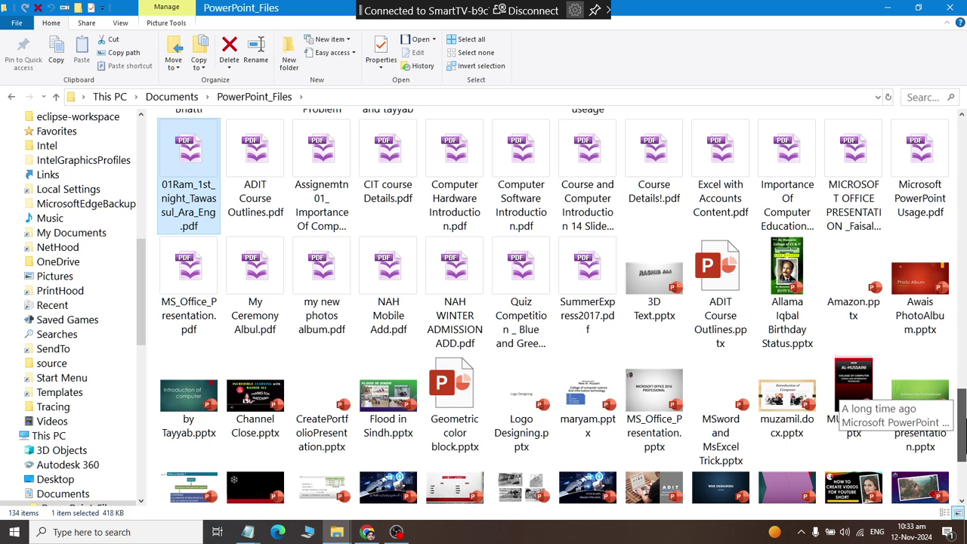
scroll(906, 423, "down", 3)
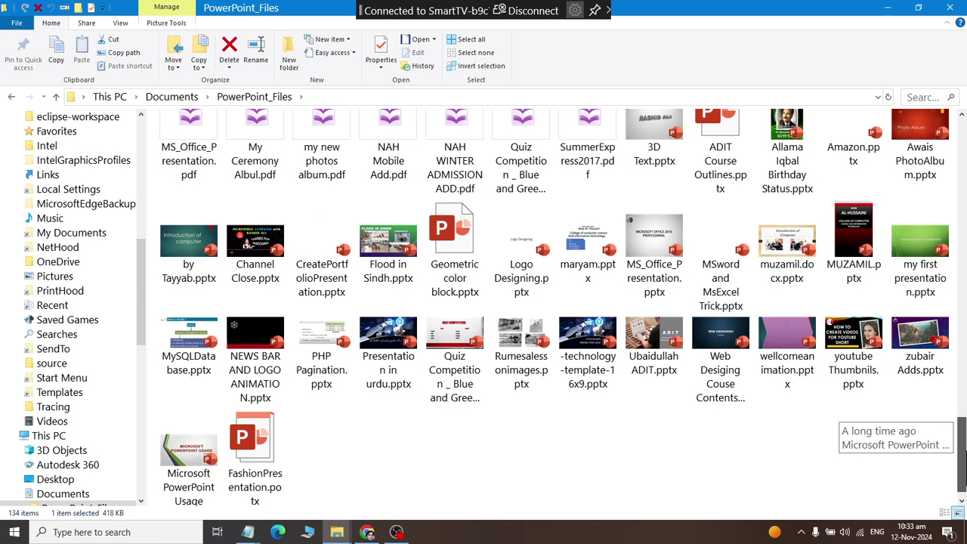
double_click(215, 359)
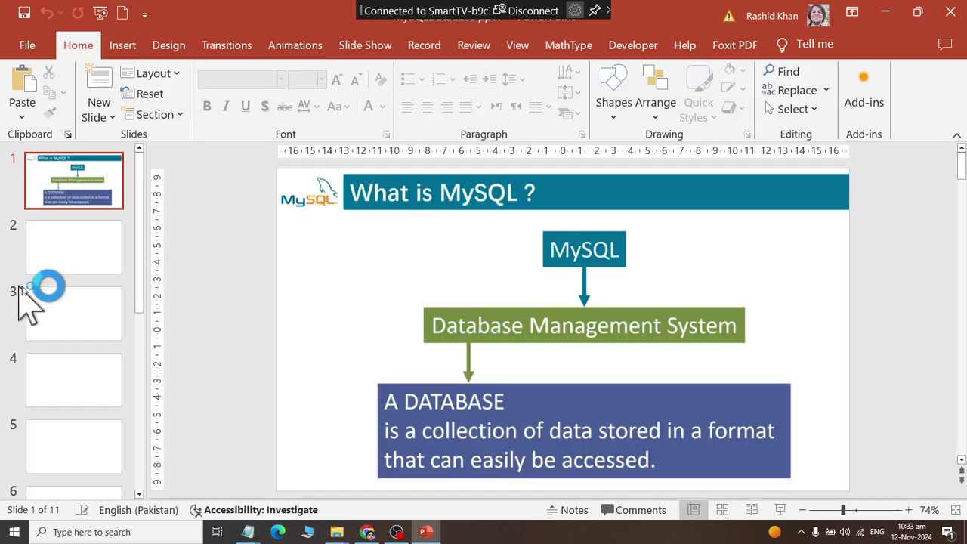
- Go to slide 5, "Two type of Database :", in the MySQL deck
left_click(75, 317)
left_click(98, 392)
left_click(102, 434)
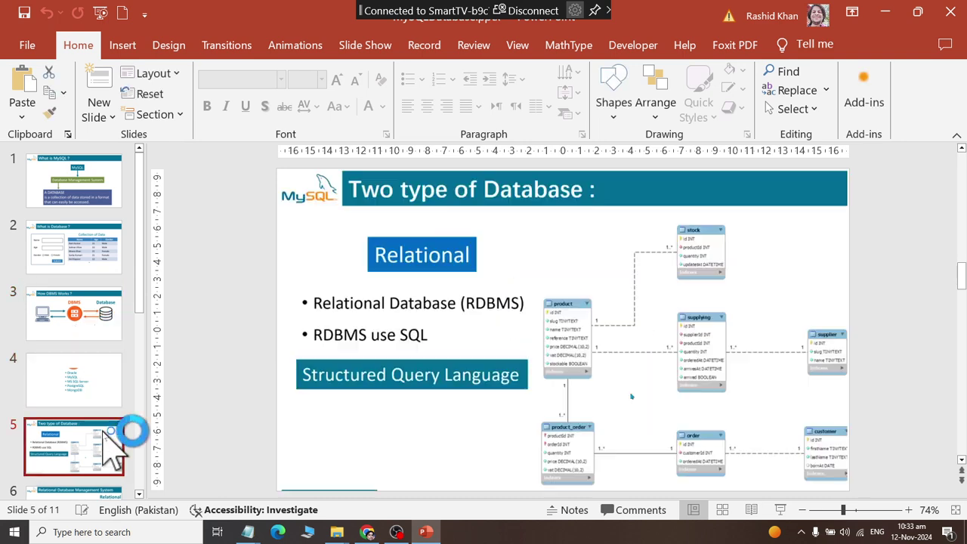
- Preview the deck with the Outline print layout, then exit back to editing
left_click(27, 44)
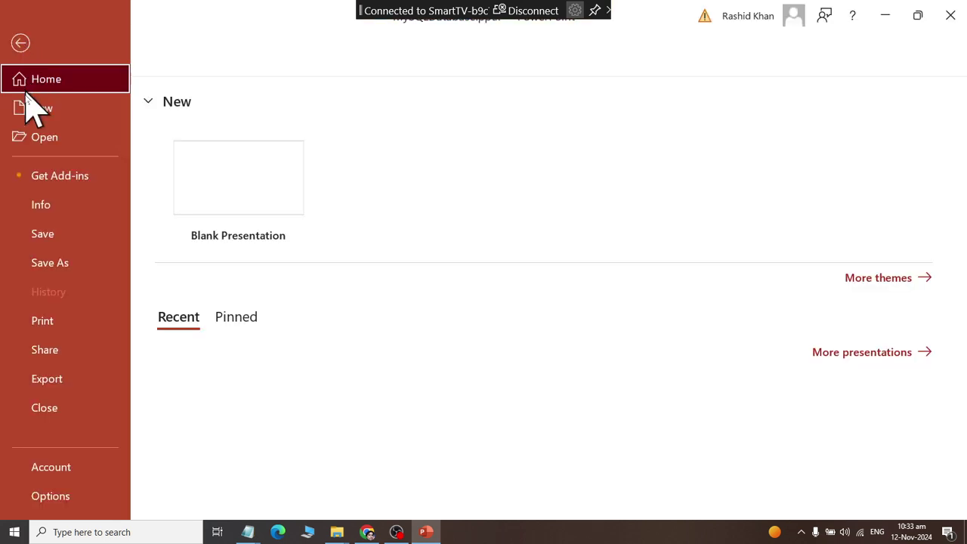
left_click(45, 321)
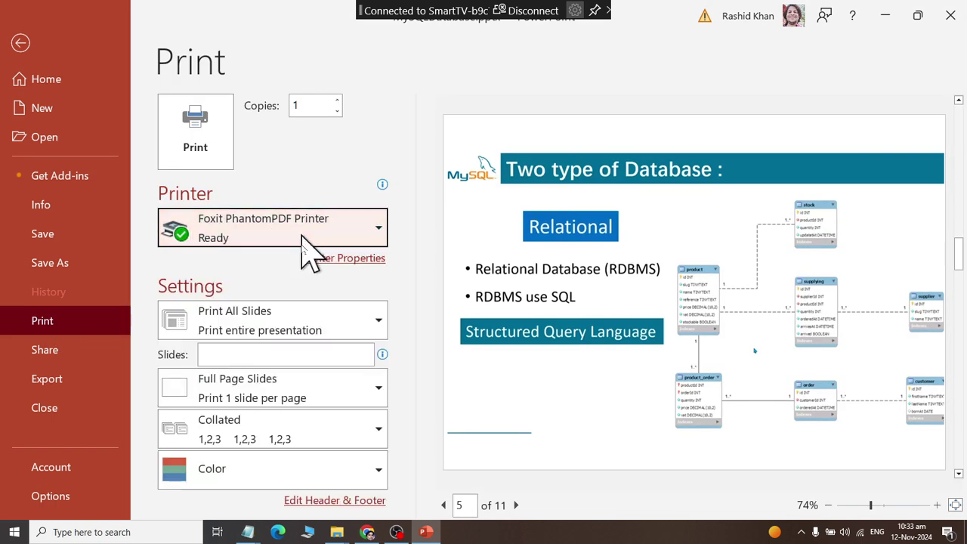
left_click(310, 398)
left_click(386, 70)
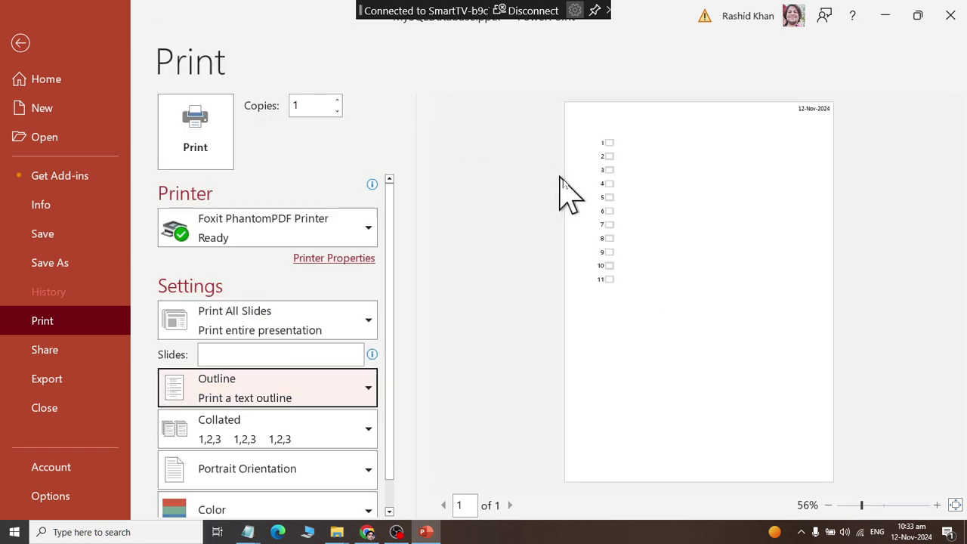
key("Escape")
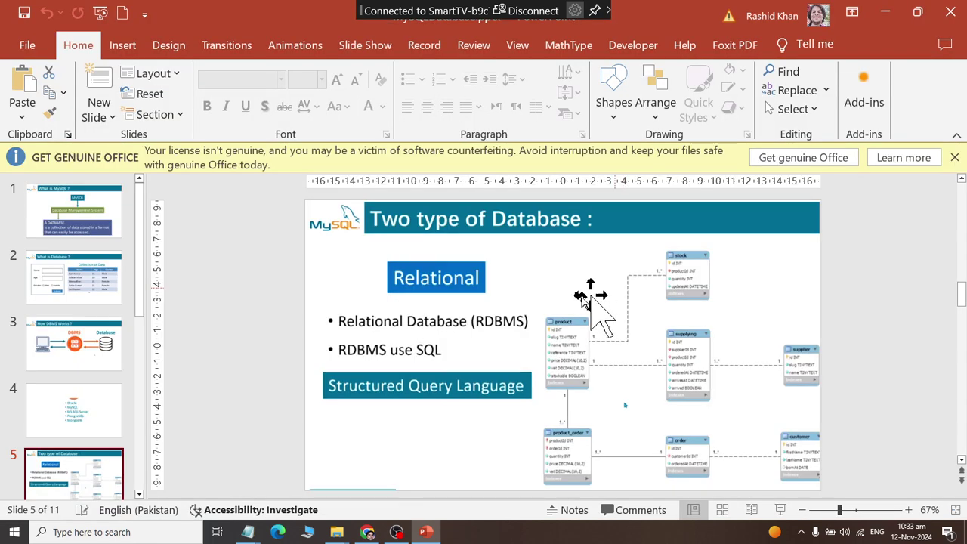
- Browse slides 4 and 3, select slide 5's database diagram, then move to slide 6
left_click(79, 321)
left_click(80, 280)
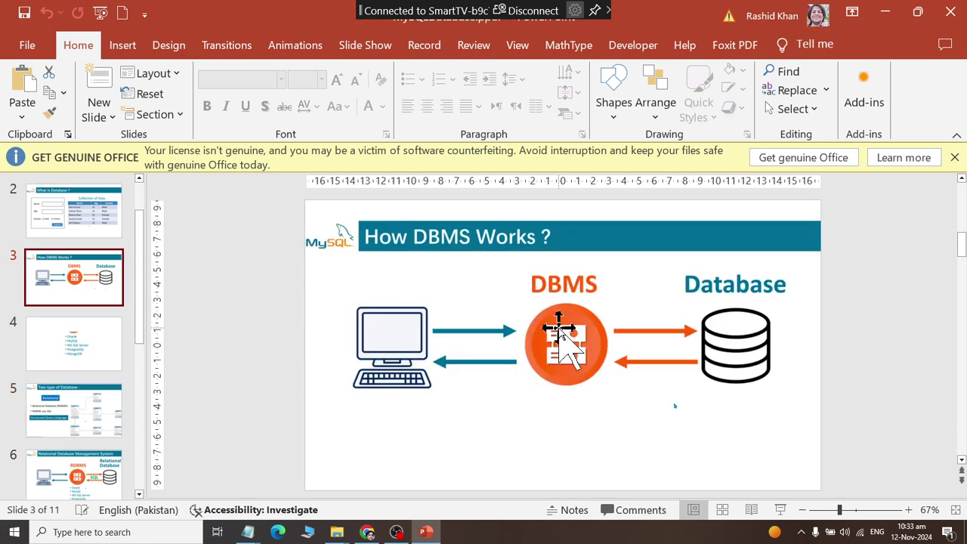
left_click(117, 427)
left_click(389, 384)
left_click(78, 474)
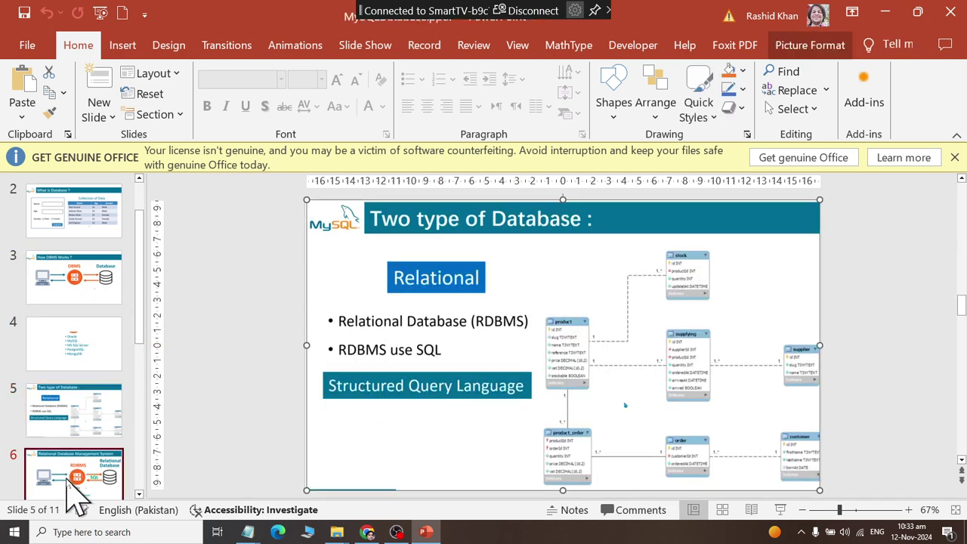
- Close PowerPoint and open MS_Office_Presentation.pptx from the PowerPoint_Files folder
left_click(950, 13)
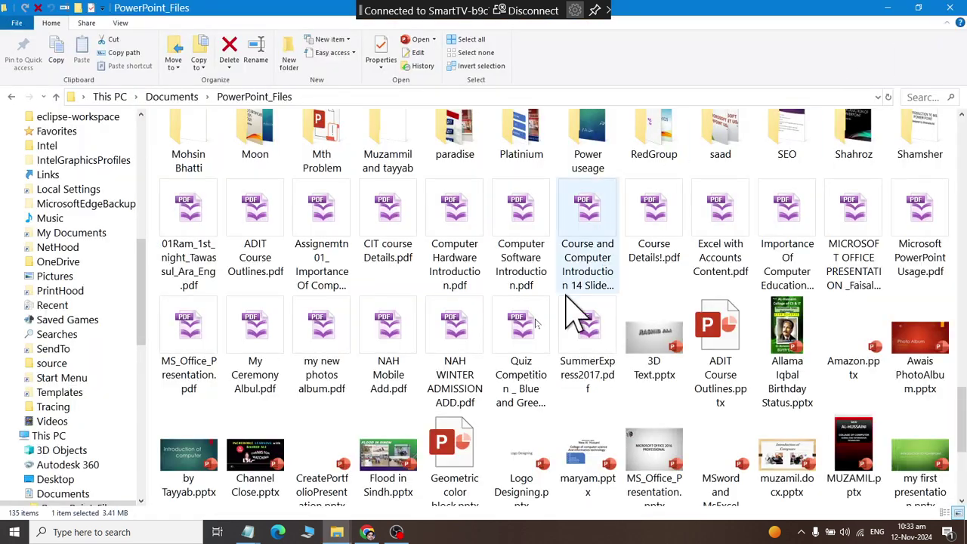
scroll(212, 400, "down", 3)
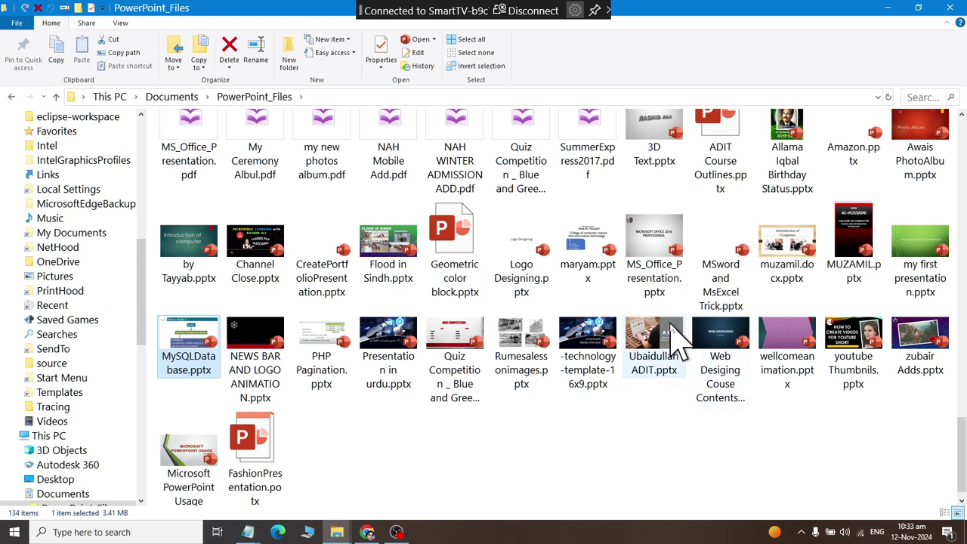
double_click(920, 287)
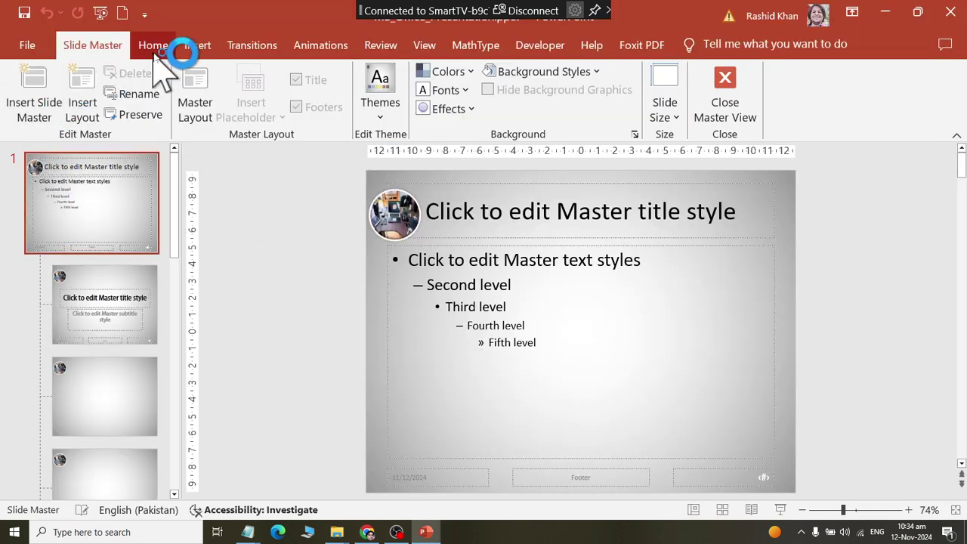
- Close Master View and set the print layout to Outline
left_click(724, 117)
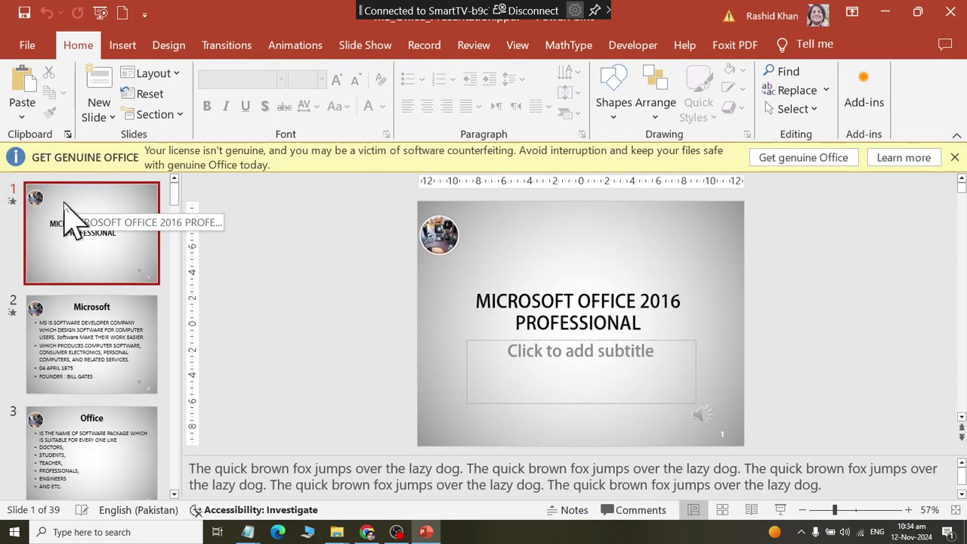
left_click(34, 49)
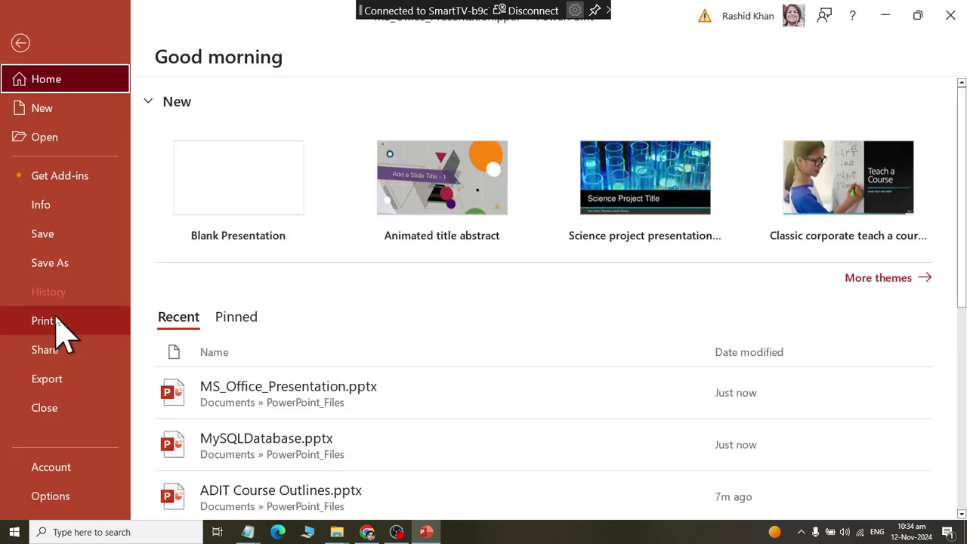
key("Return")
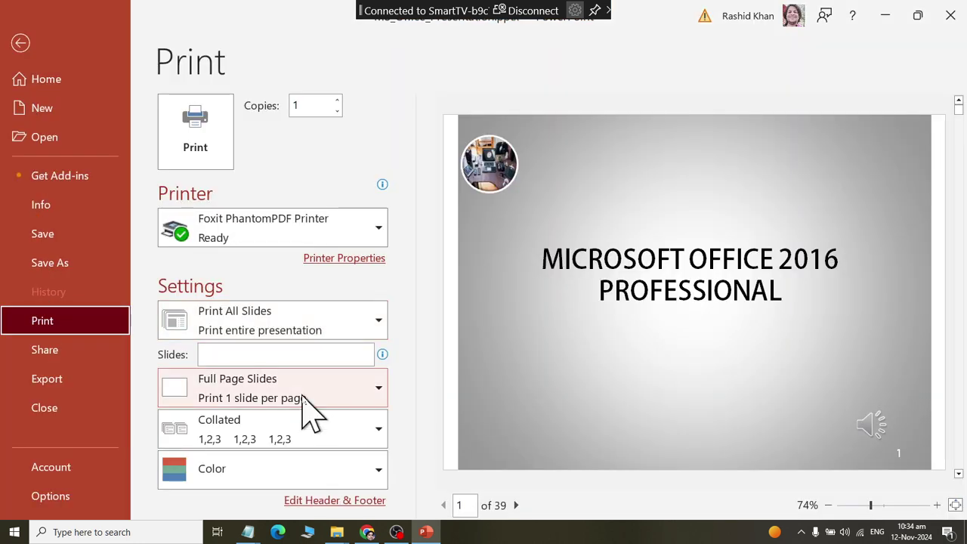
left_click(304, 395)
left_click(386, 76)
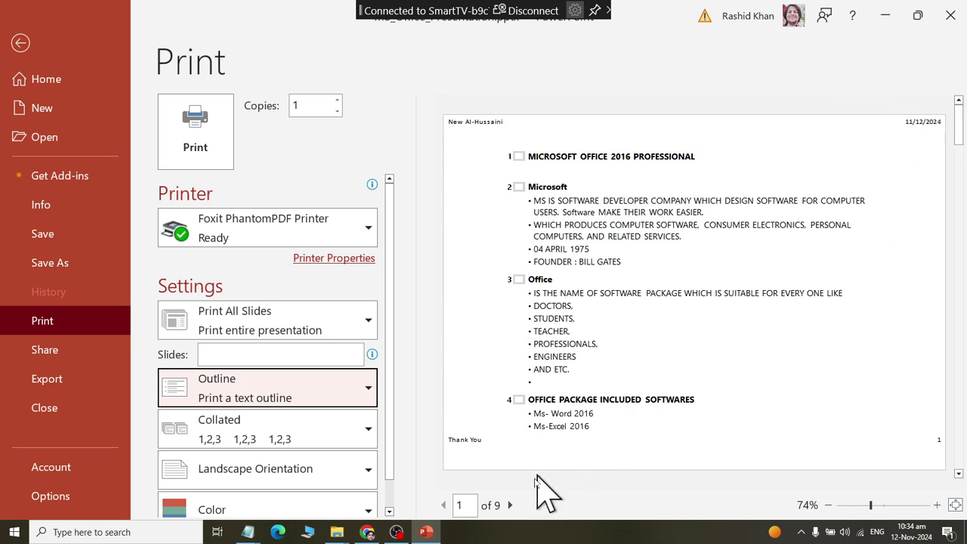
- Page through the outline print preview up to page 6
left_click(510, 505)
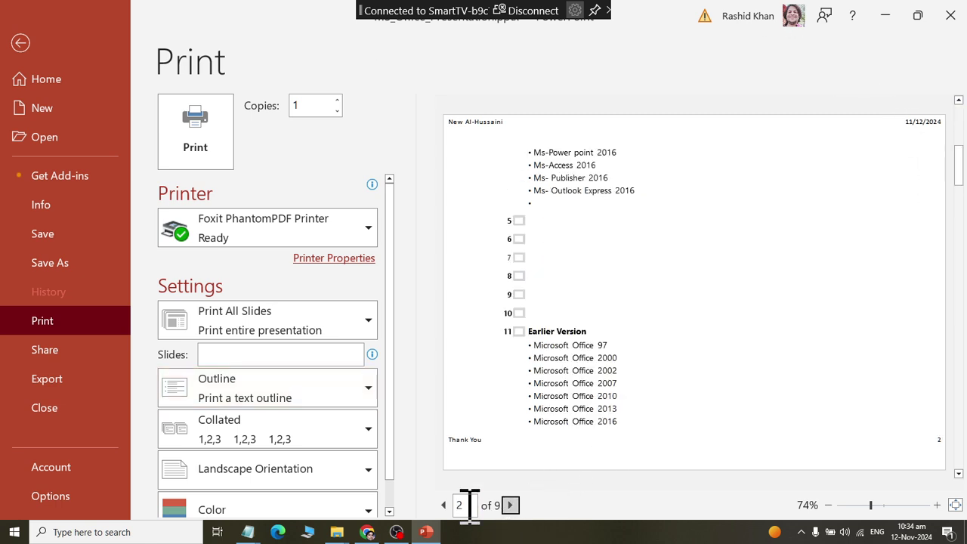
left_click(444, 505)
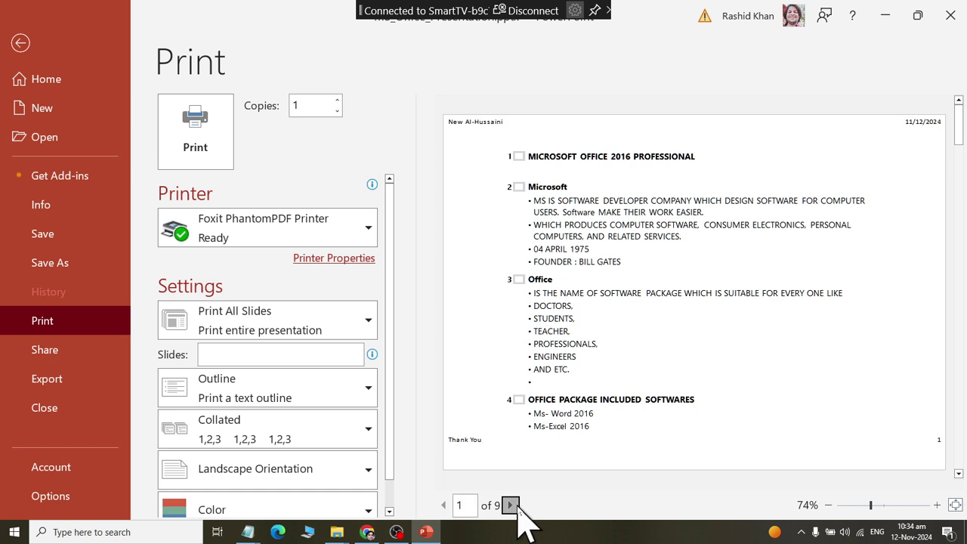
left_click(510, 504)
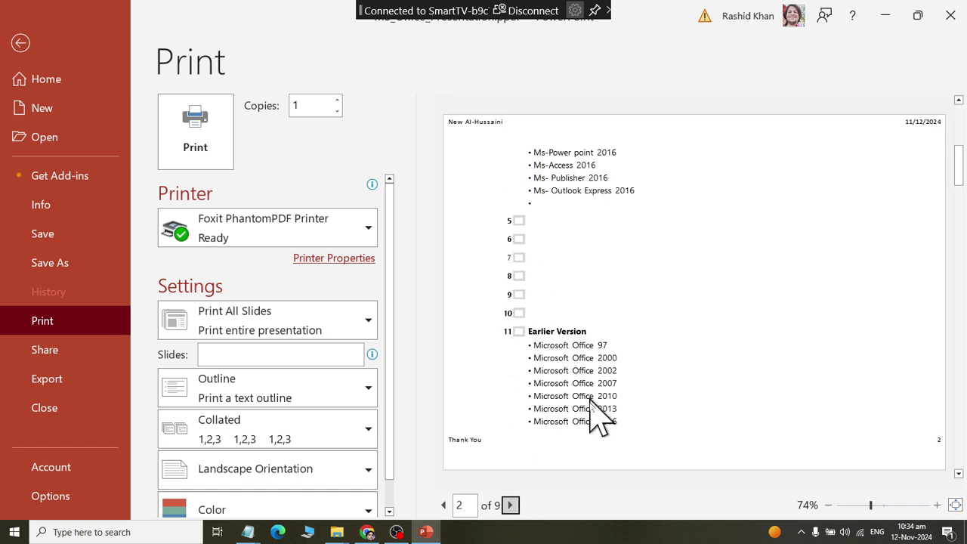
left_click(514, 505)
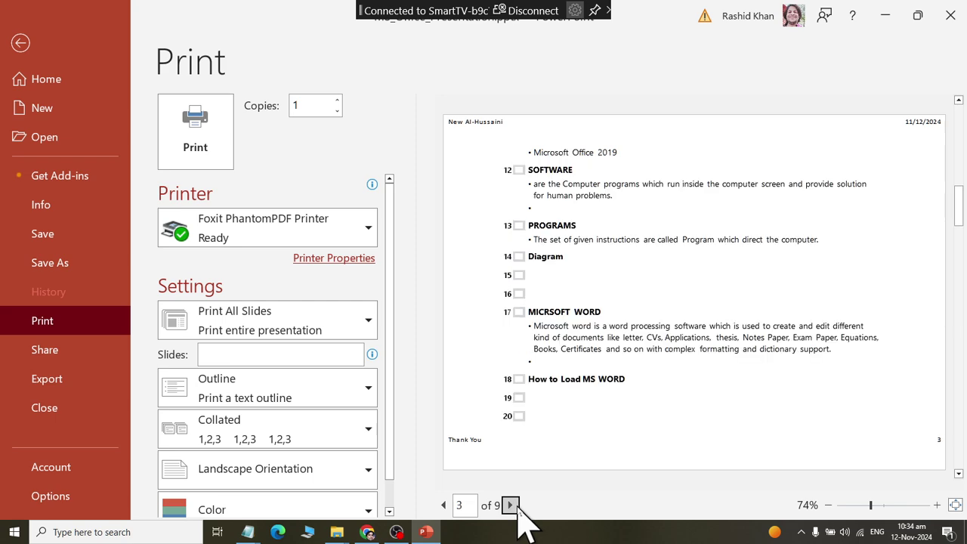
left_click(514, 505)
left_click(514, 505)
left_click(510, 504)
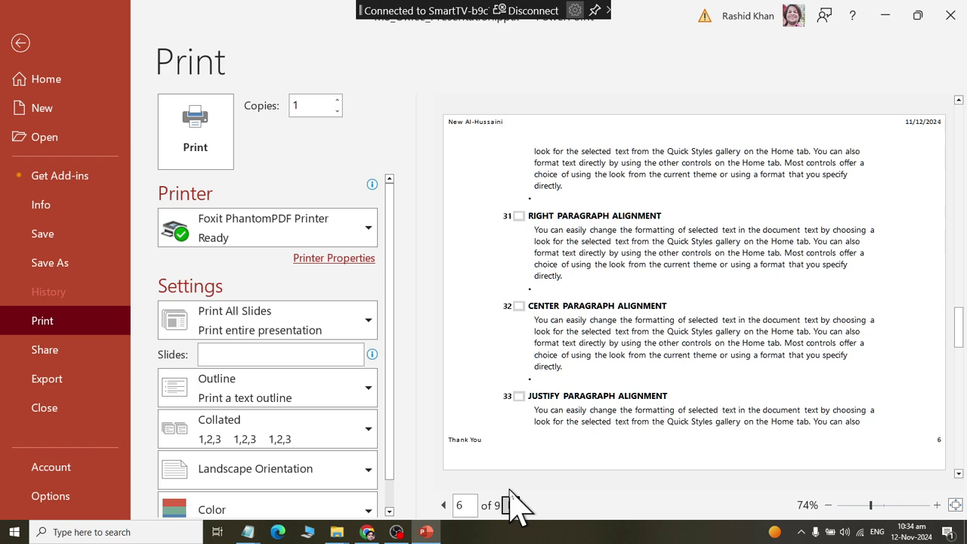
- Show the Print Layout and Handouts gallery from the Outline layout dropdown
left_click(302, 393)
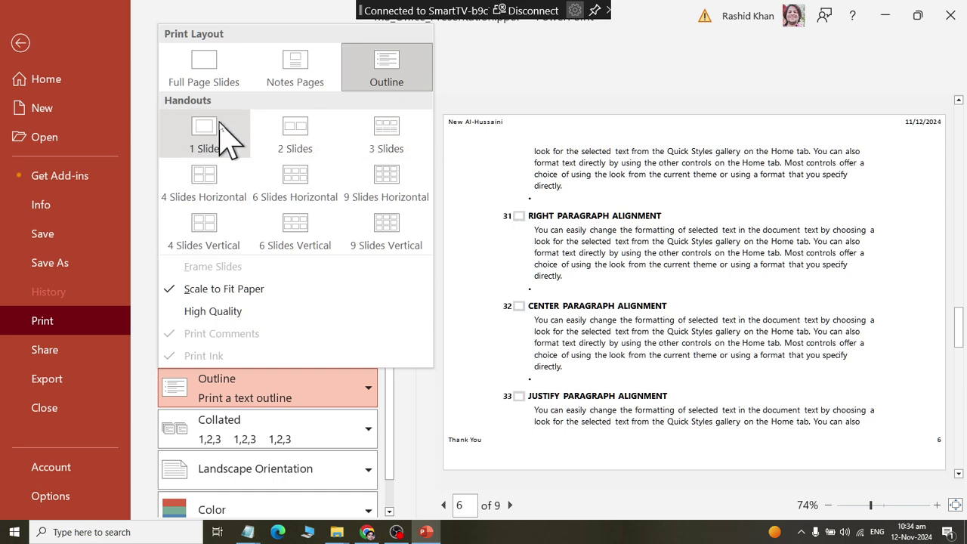
- Switch back to Full Page Slides and try single-slide ranges 4 and 5
left_click(212, 79)
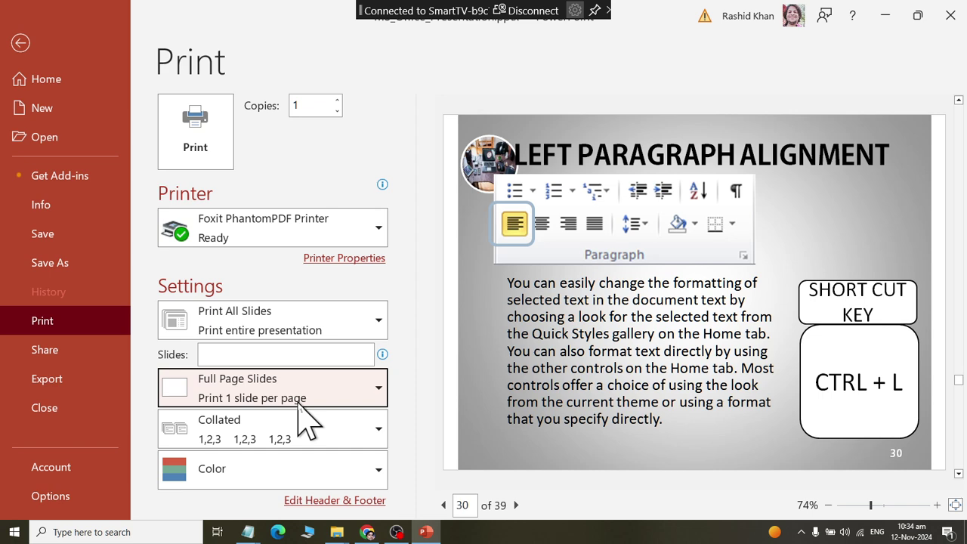
left_click(280, 355)
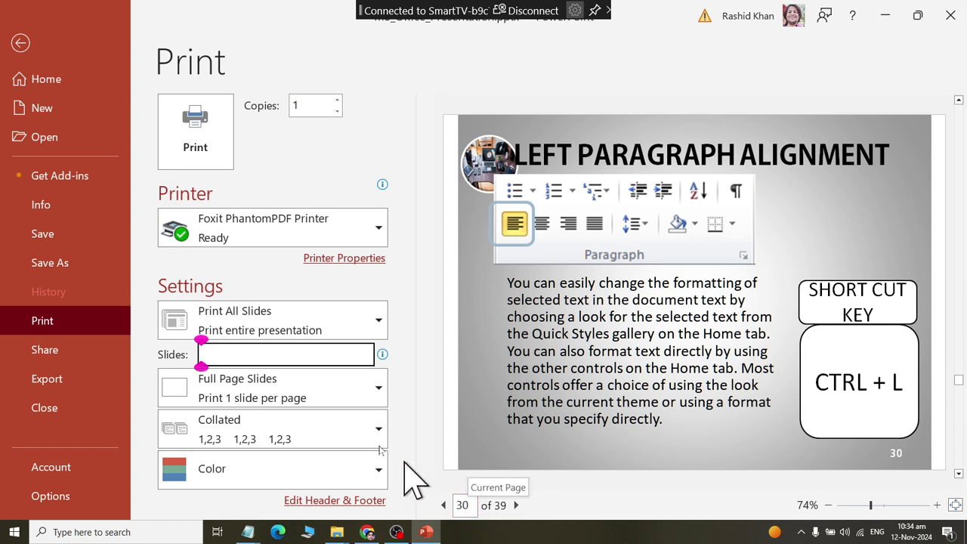
type("4")
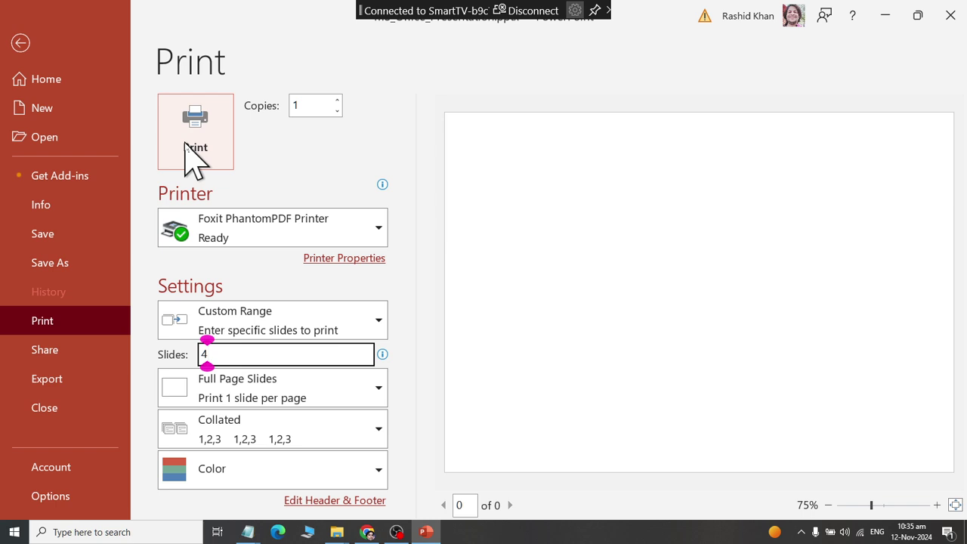
key("BackSpace")
type("5")
key("BackSpace")
- Try slide ranges 4-10, 10-15 and 3,6,25, then empty the Slides box
type("4")
type("-1")
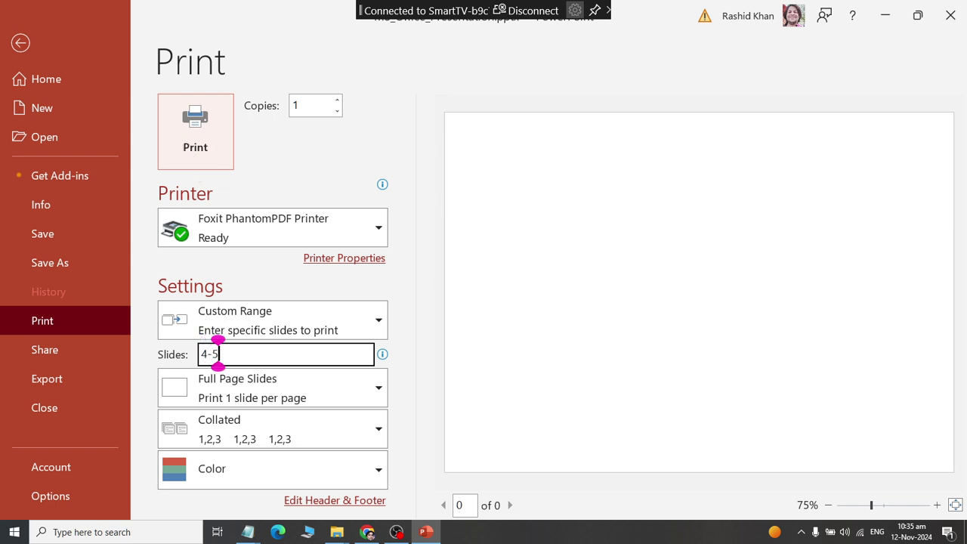
key("BackSpace")
key("BackSpace")
key("BackSpace")
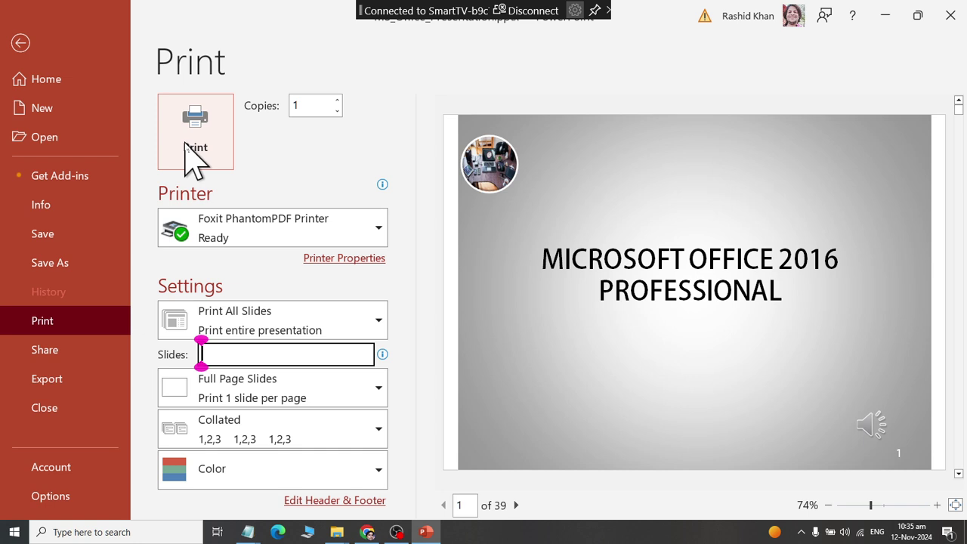
type("4-10")
key("BackSpace")
key("BackSpace")
key("BackSpace")
type("1")
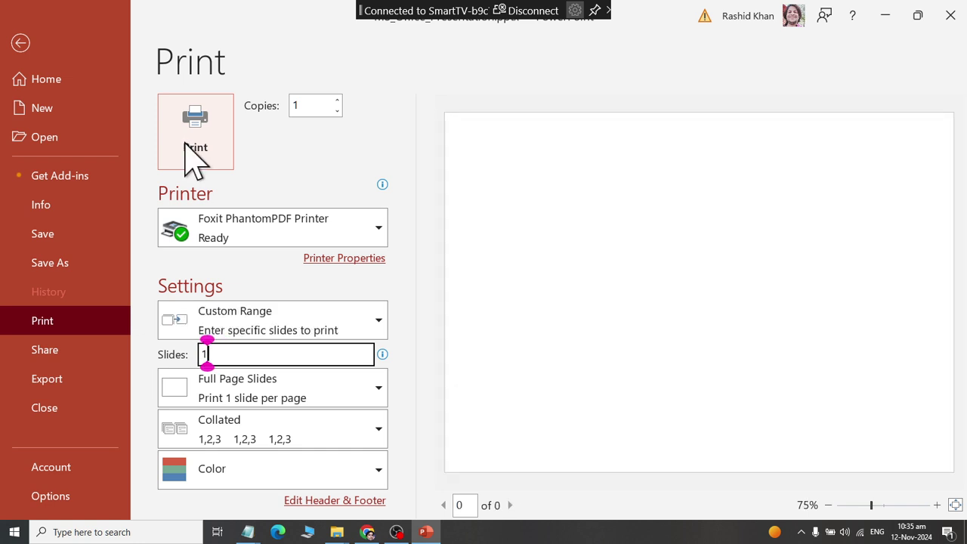
type("0-15")
key("BackSpace")
key("BackSpace")
key("BackSpace")
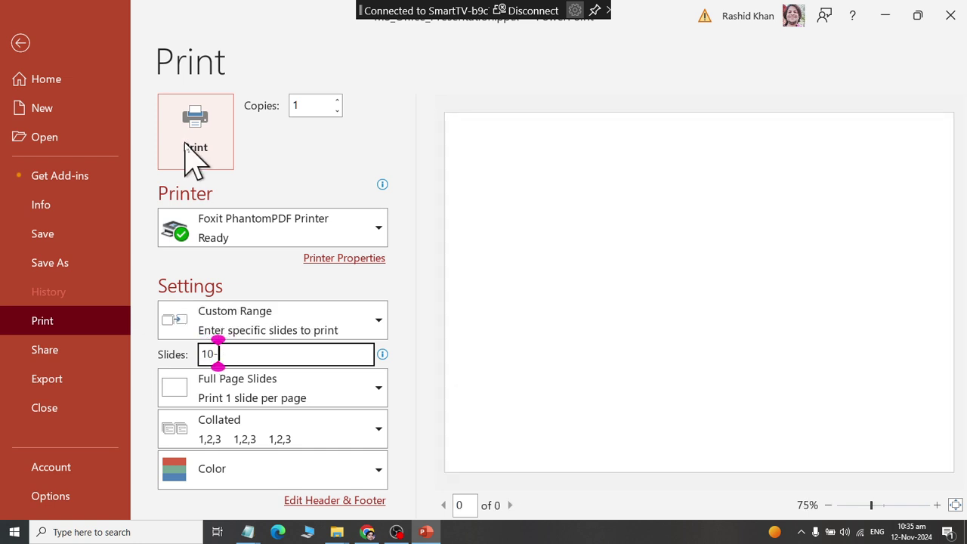
key("BackSpace")
key("BackSpace")
type("3")
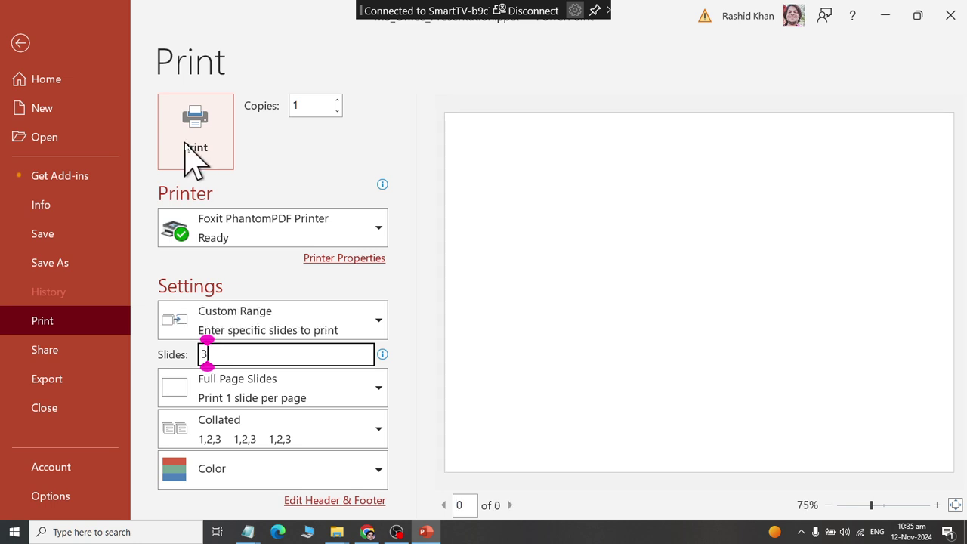
type(",6,2")
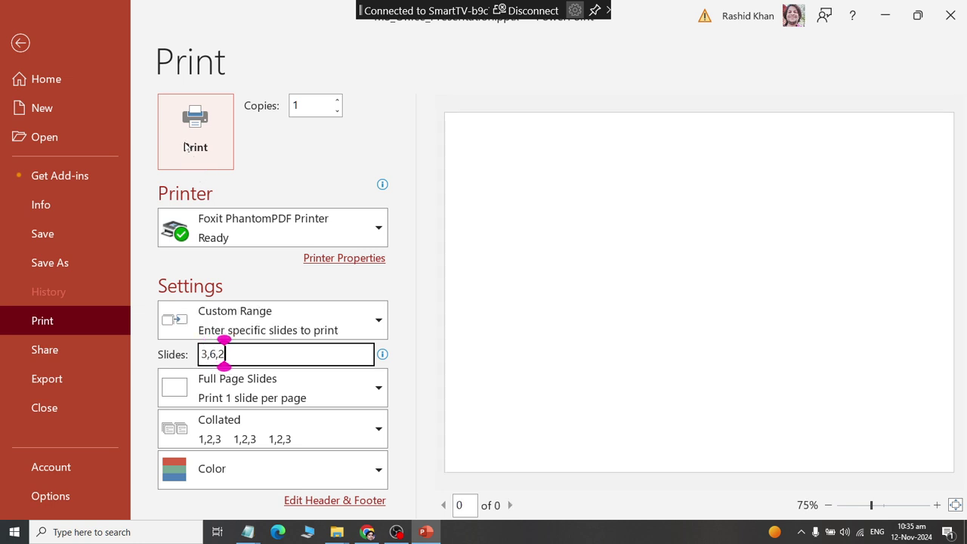
type("5")
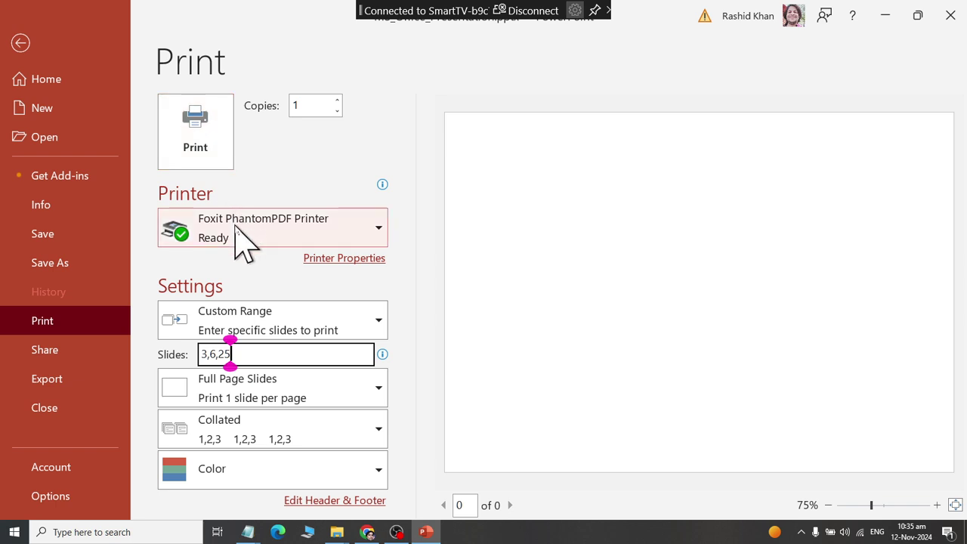
key("BackSpace")
key("BackSpace")
key("BackSpace")
key("BackSpace")
key("BackSpace")
key("BackSpace")
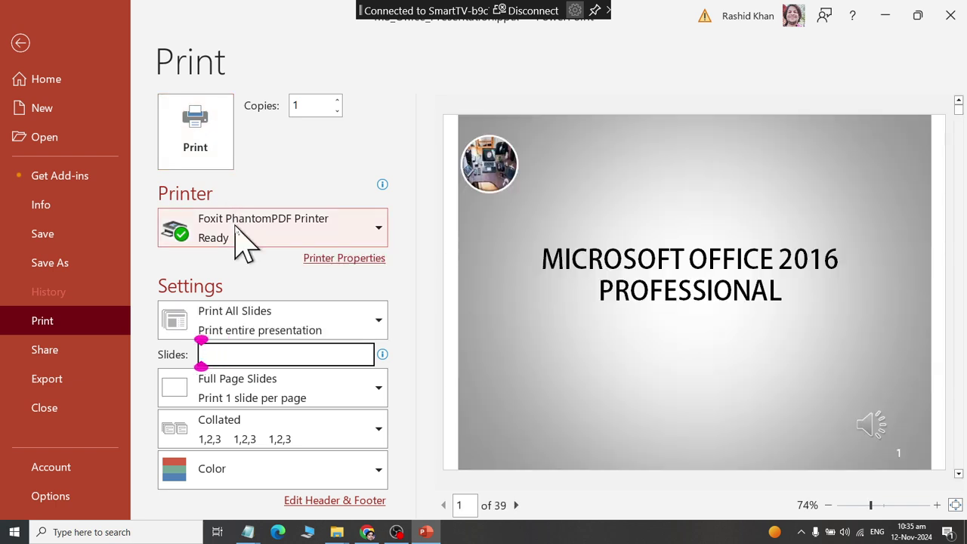
- Try Print Current Slide and Custom Range, settle on Print All Slides, then exit to editing
left_click(296, 332)
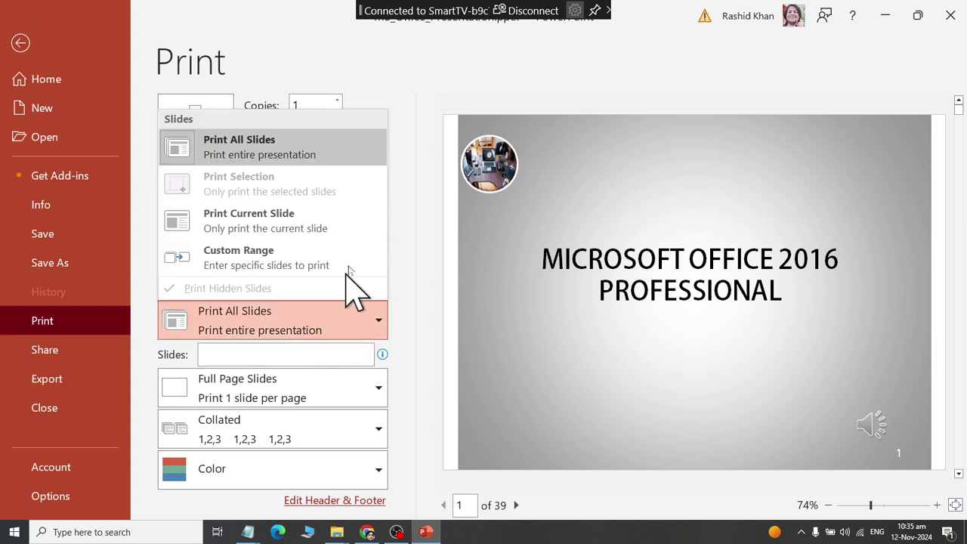
left_click(355, 226)
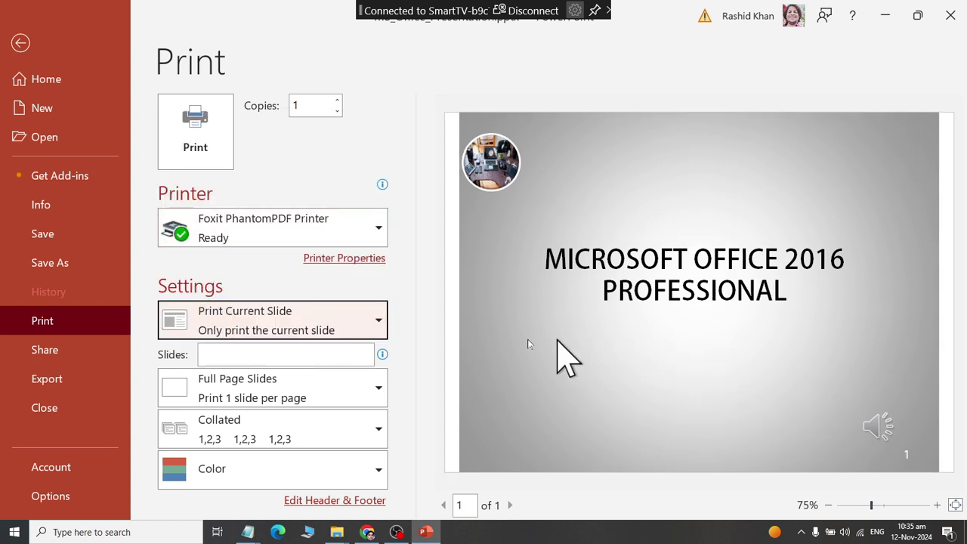
left_click(367, 326)
left_click(325, 266)
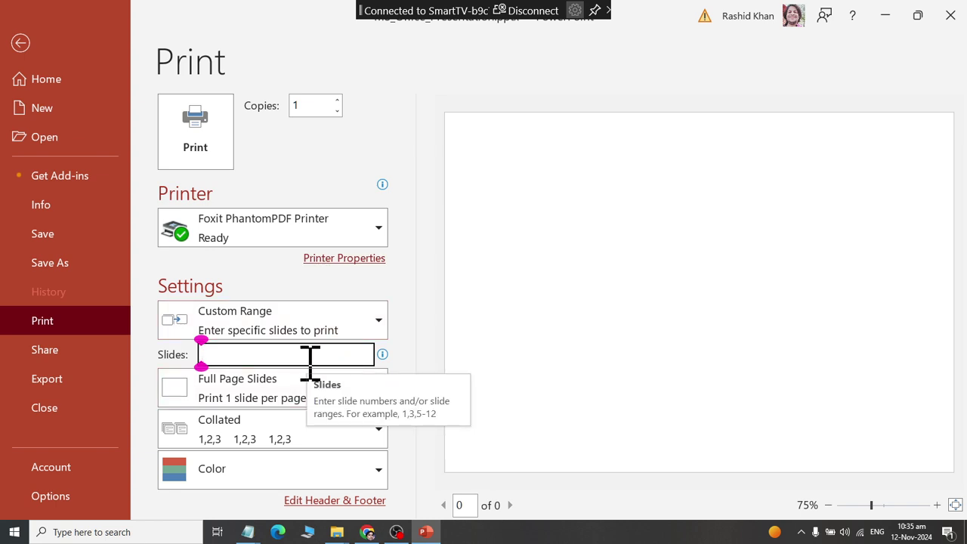
left_click(311, 333)
left_click(268, 151)
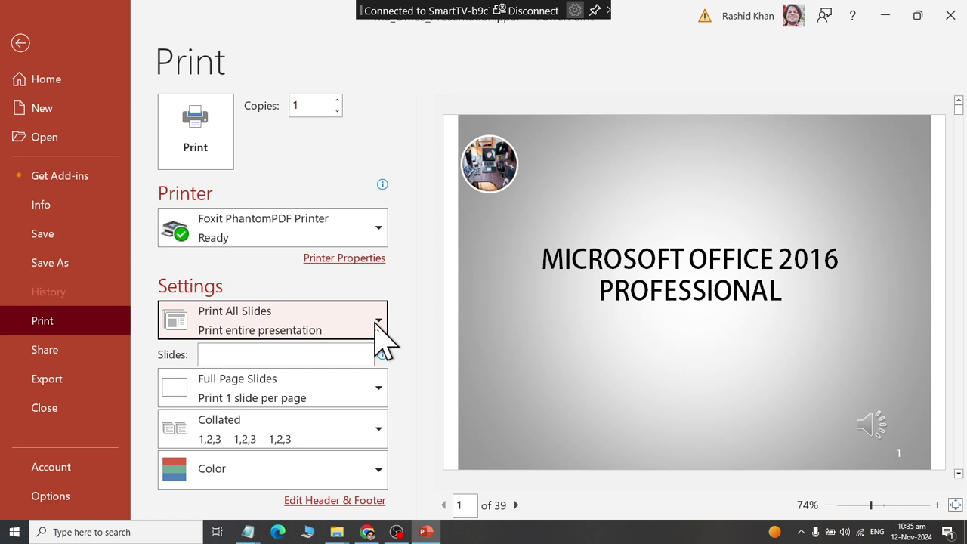
left_click(366, 459)
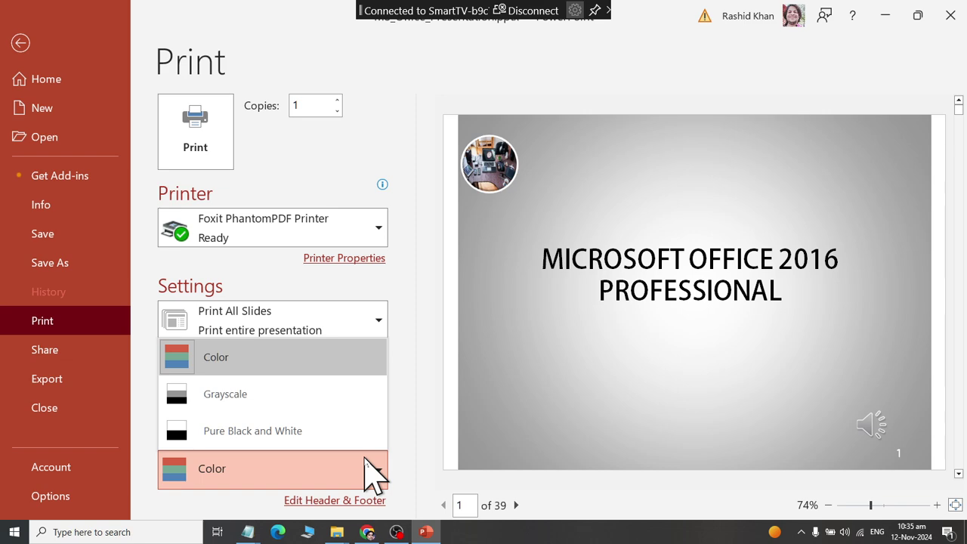
key("Escape")
key("Escape")
- Select slide 14, Diagram, in the thumbnails and reopen the Print page to preview it
scroll(173, 421, "down", 1)
scroll(172, 421, "down", 5)
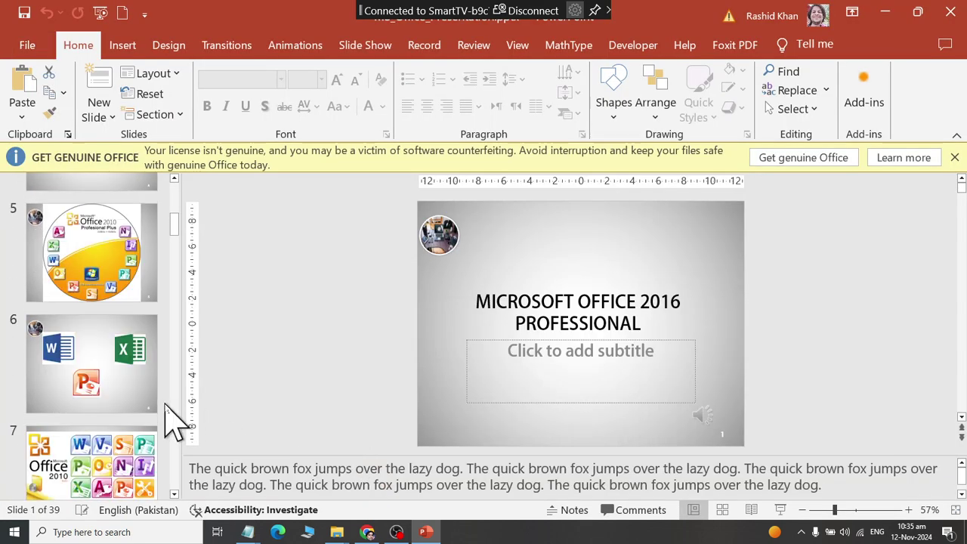
scroll(172, 420, "down", 2)
scroll(172, 421, "down", 1)
scroll(173, 420, "down", 3)
scroll(172, 420, "down", 2)
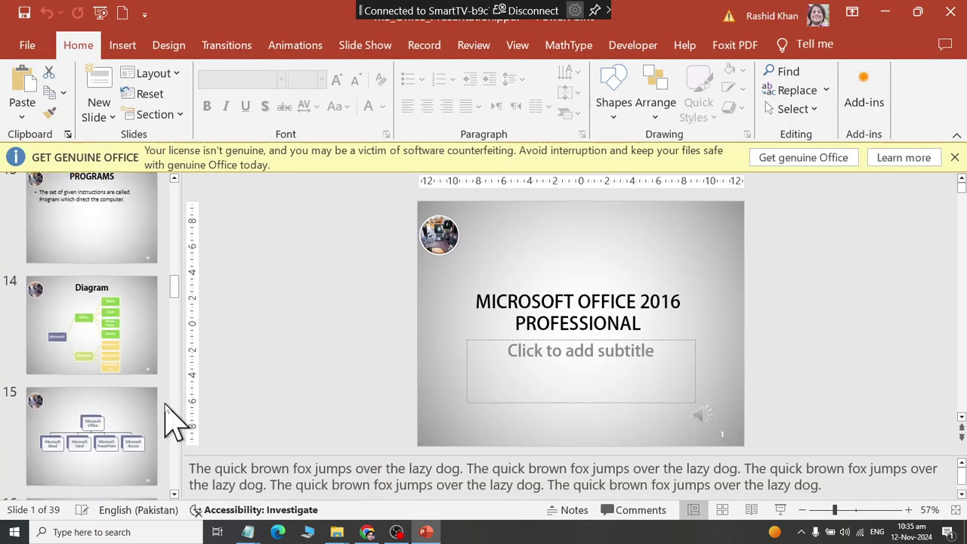
scroll(173, 420, "down", 2)
scroll(138, 356, "up", 2)
left_click(144, 289)
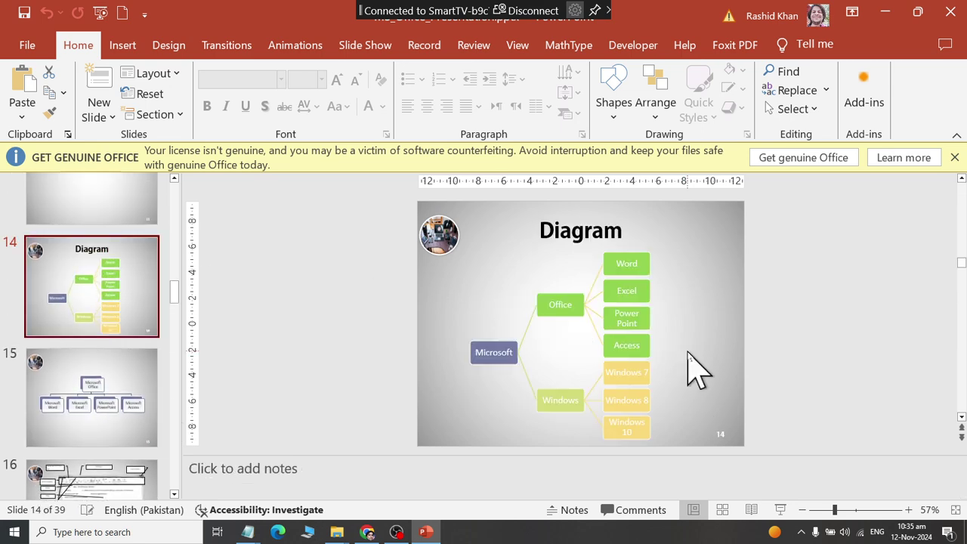
left_click(27, 45)
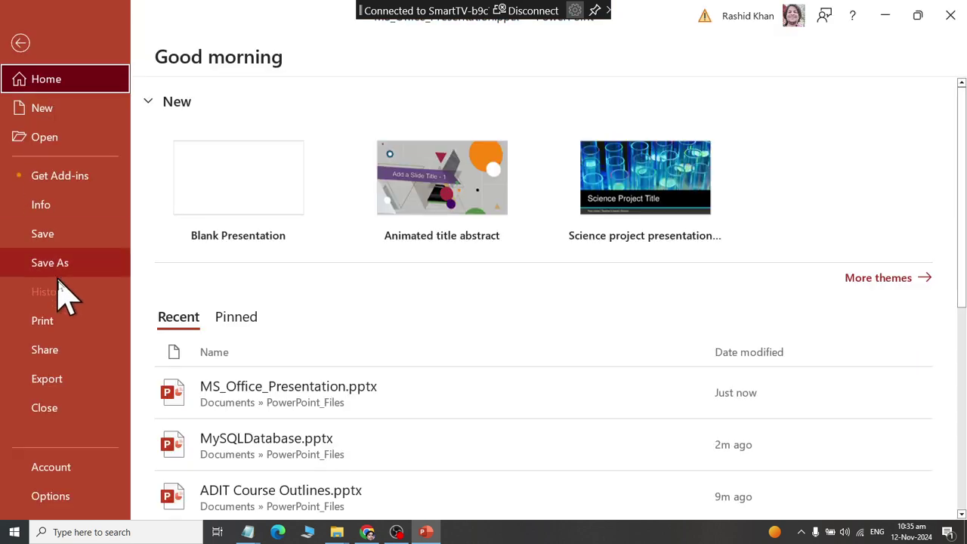
left_click(72, 321)
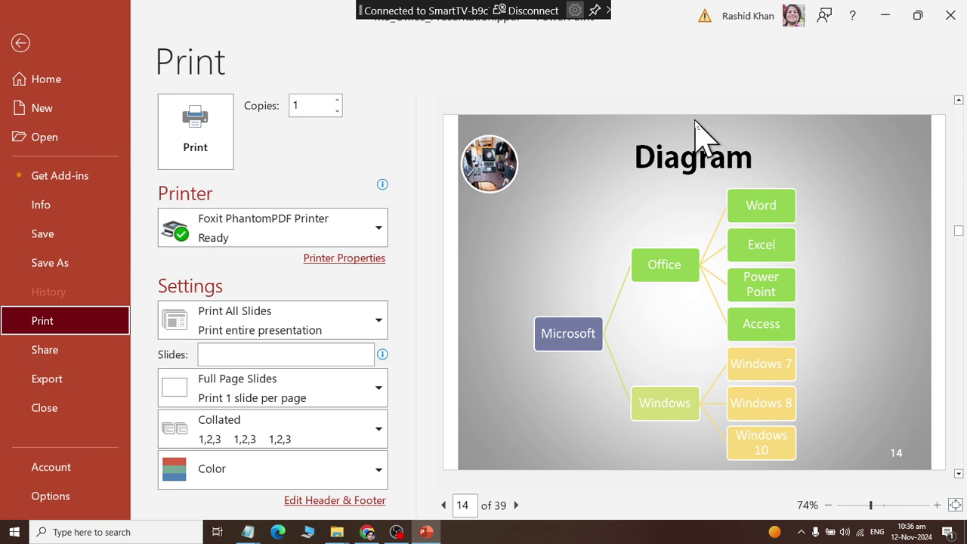
- Preview the Diagram slide in Grayscale, then in Pure Black and White
left_click(240, 479)
left_click(253, 400)
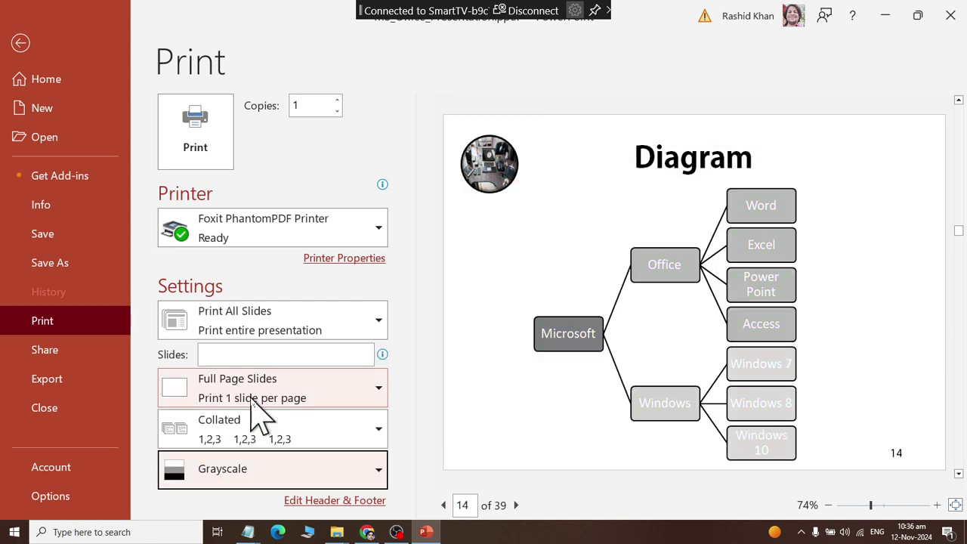
left_click(265, 476)
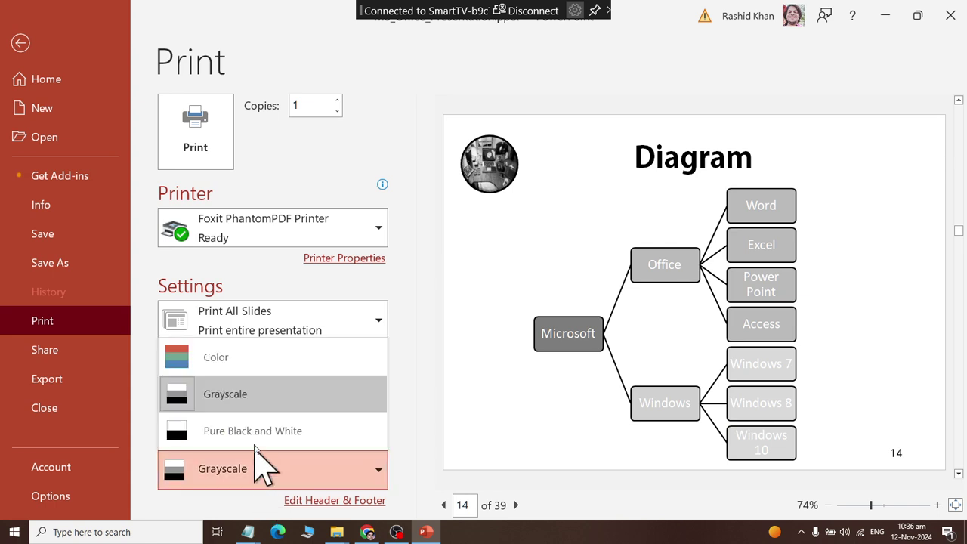
left_click(264, 434)
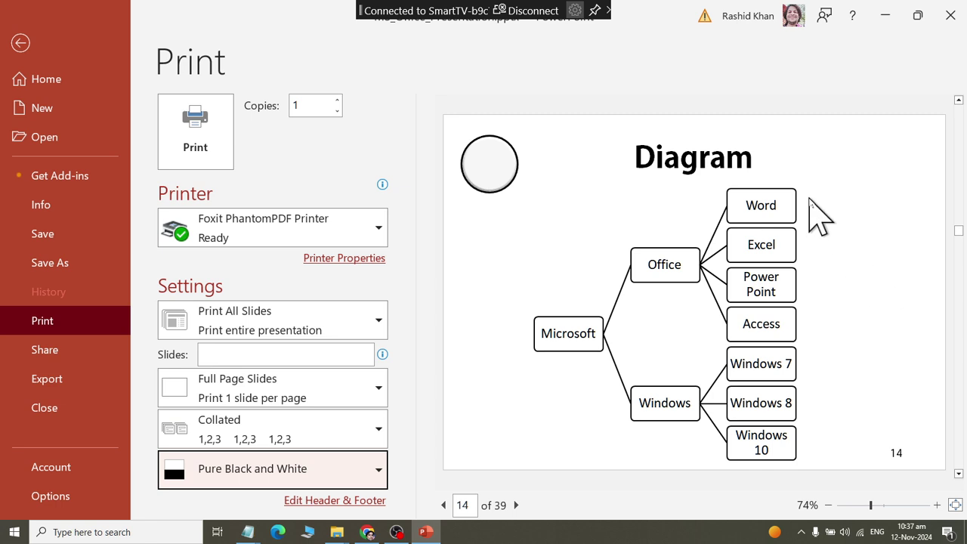
left_click(295, 480)
- Switch the preview to Color and back to Pure Black and White
left_click(259, 390)
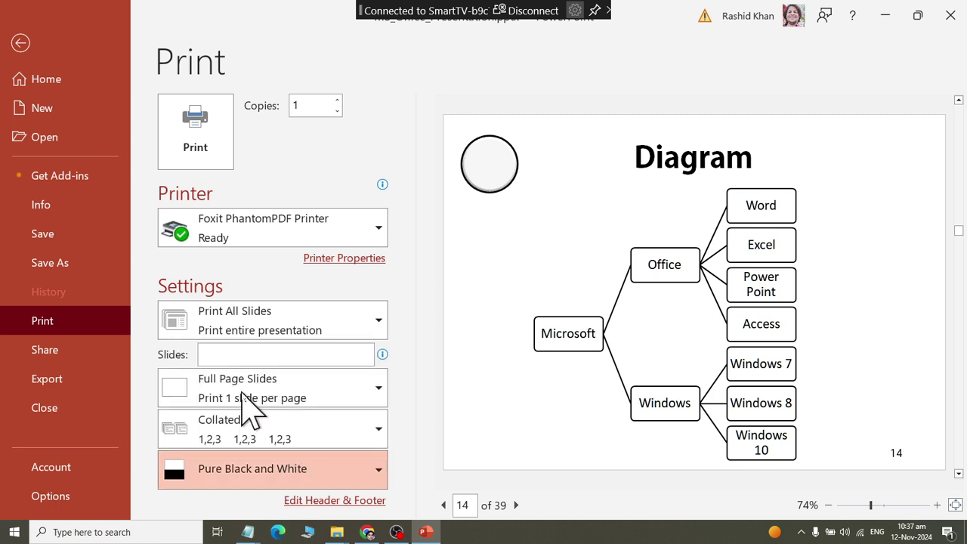
left_click(259, 477)
left_click(257, 363)
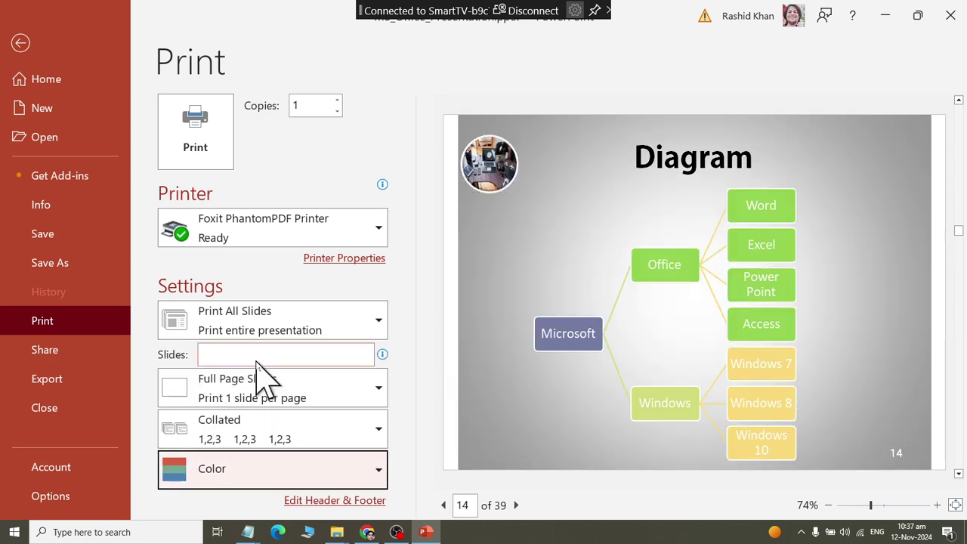
left_click(259, 477)
left_click(261, 432)
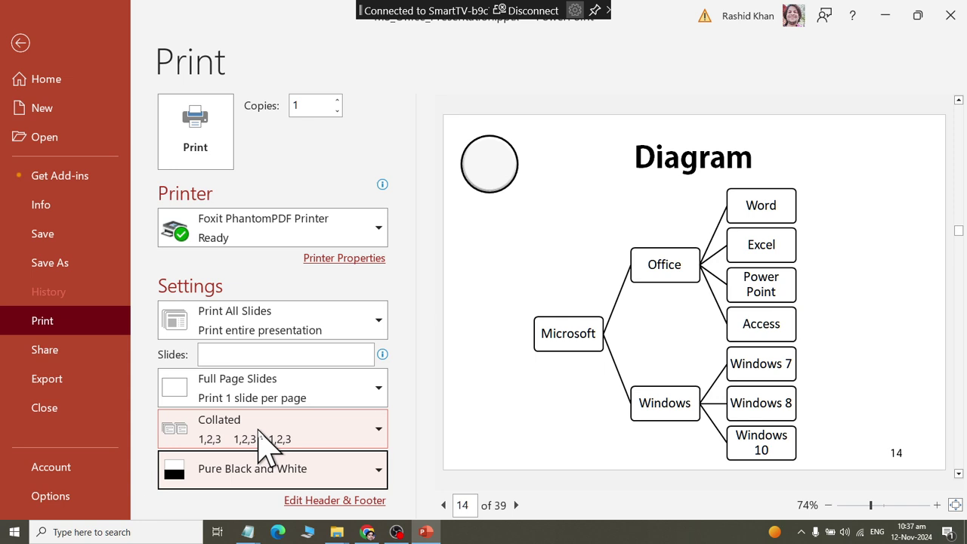
- Page the black-and-white preview forward to slide 18, then back to slide 9
left_click(443, 504)
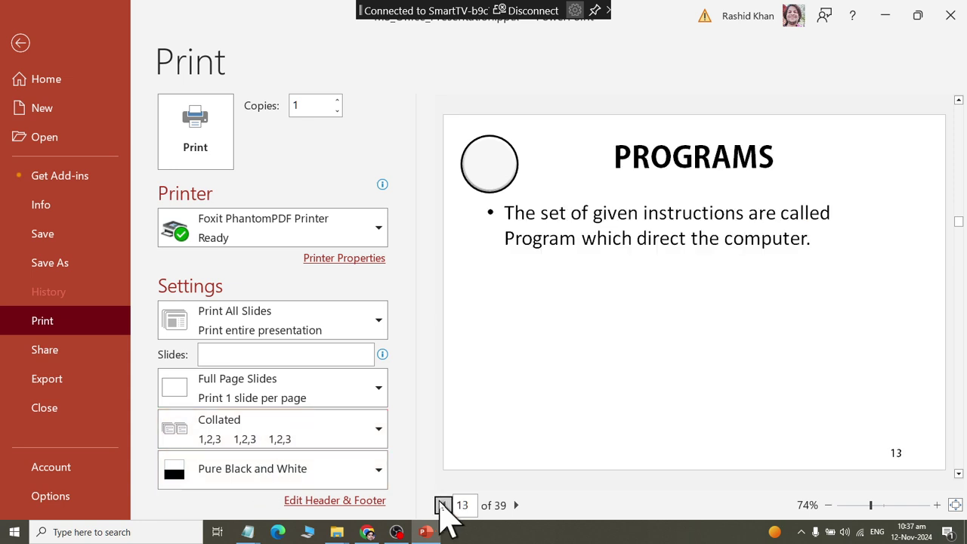
left_click(444, 505)
double_click(516, 505)
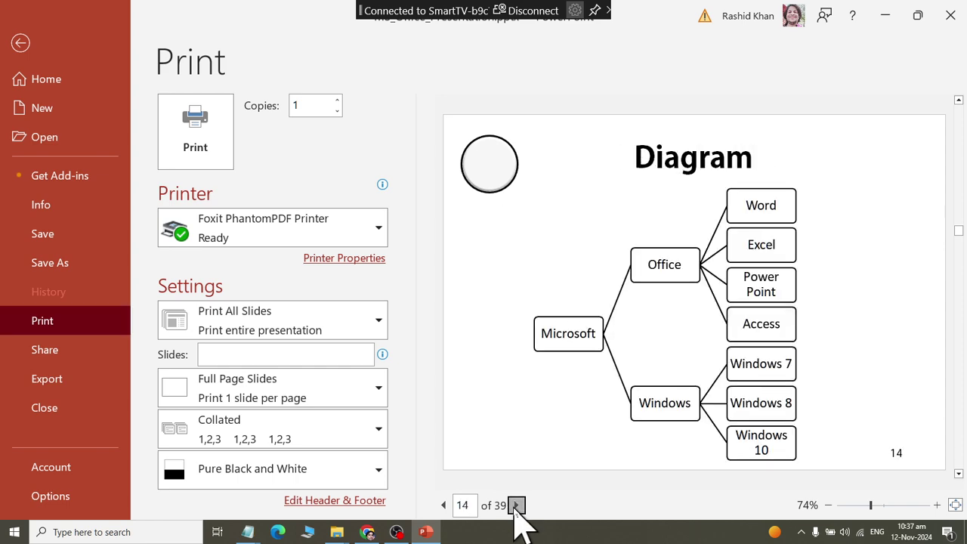
triple_click(516, 505)
left_click(516, 506)
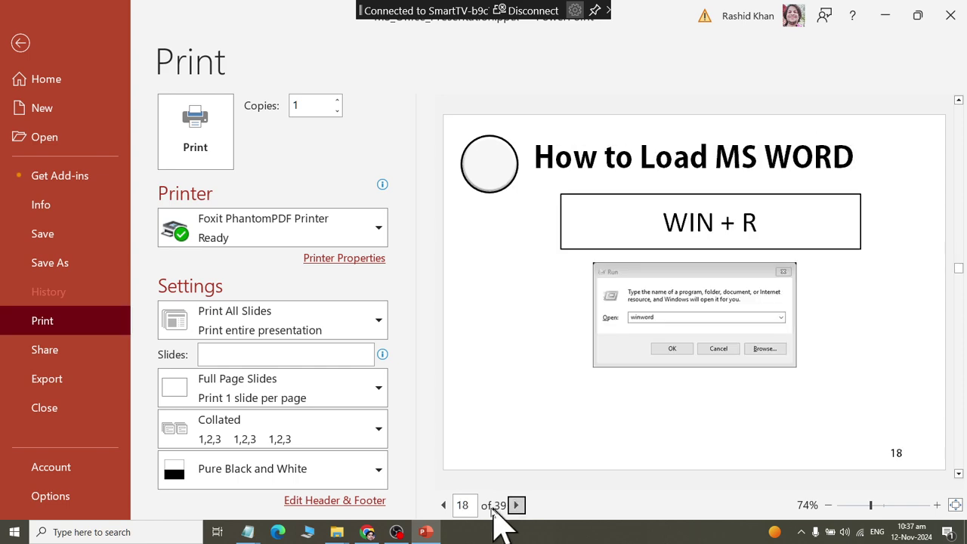
left_click(443, 504)
left_click(444, 505)
left_click(443, 505)
triple_click(444, 504)
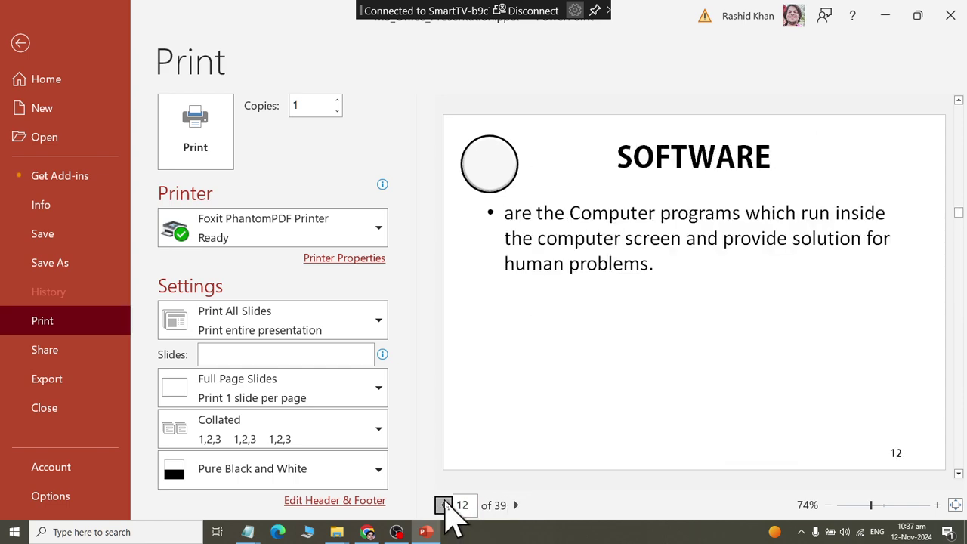
triple_click(444, 505)
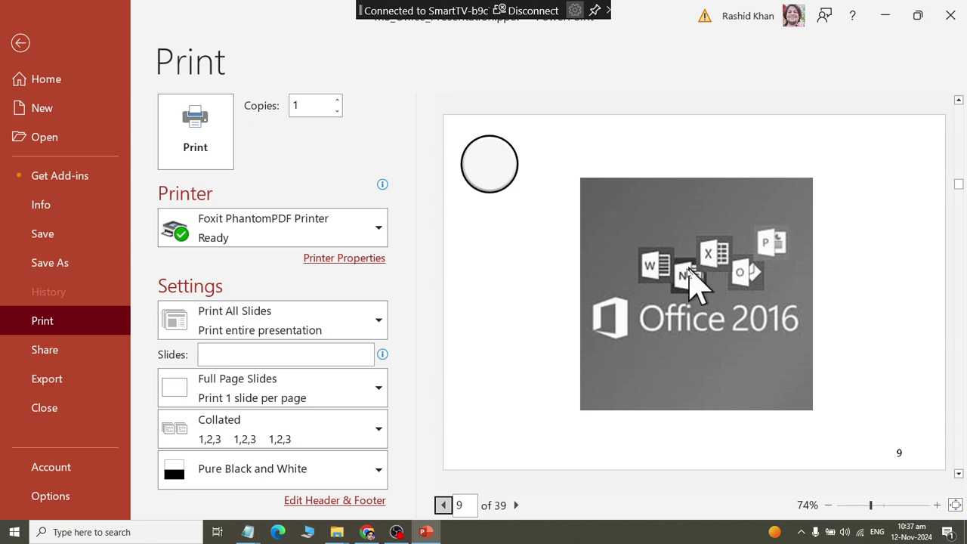
- Preview slide 9 in Grayscale, Color, then Pure Black and White
left_click(277, 474)
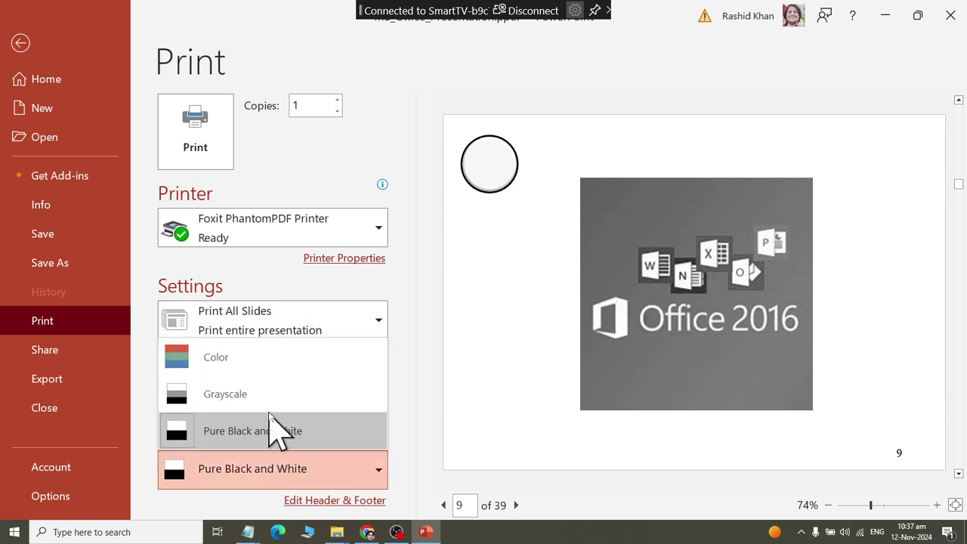
left_click(265, 394)
left_click(278, 472)
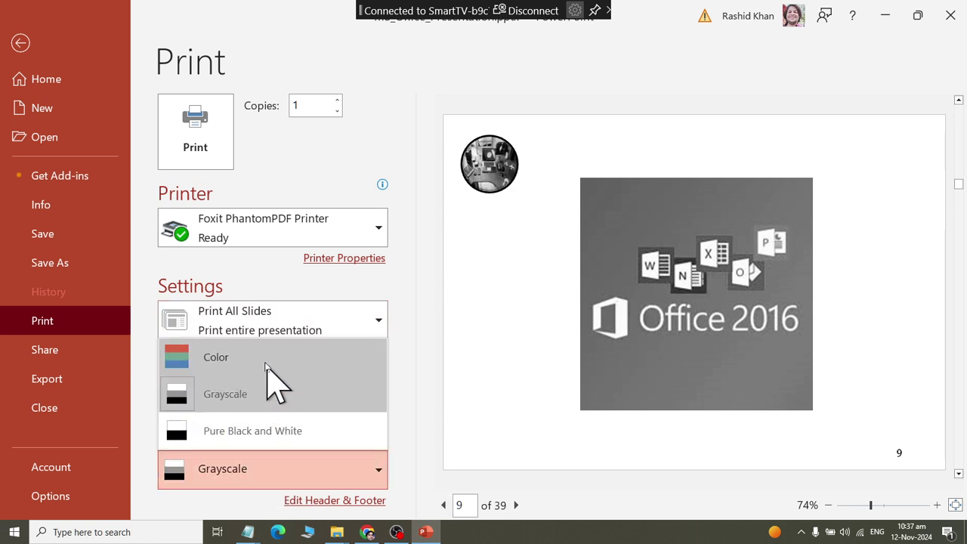
left_click(266, 362)
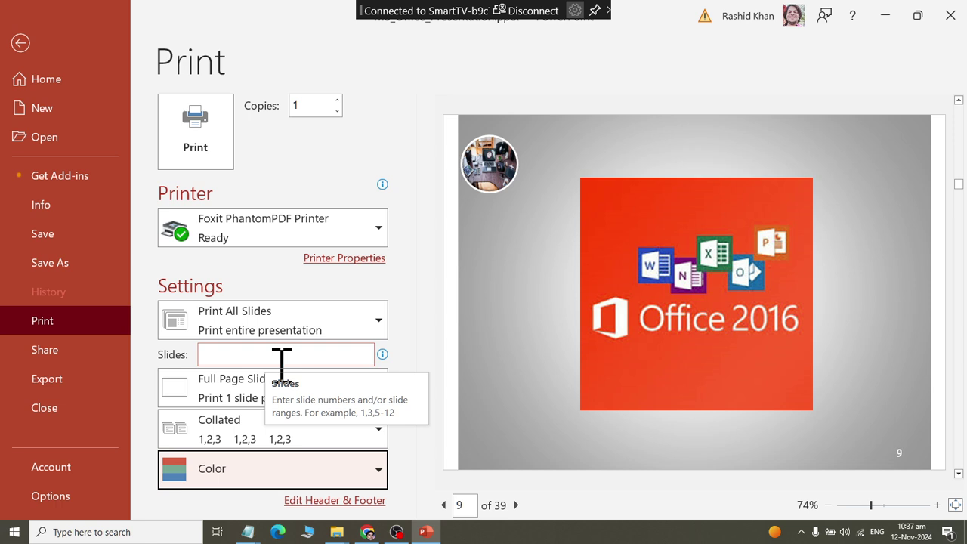
left_click(255, 474)
left_click(259, 453)
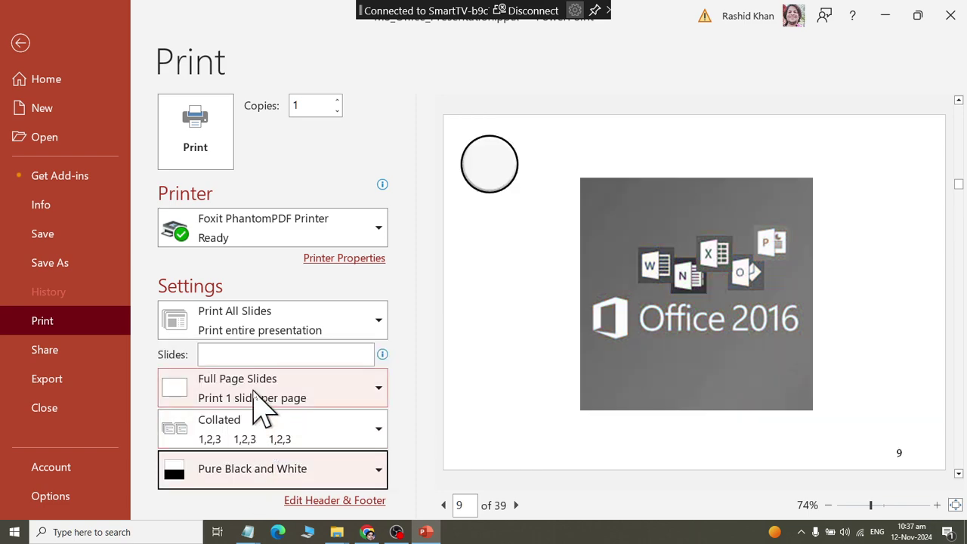
- Restore Color printing and show the list of available printers
left_click(275, 468)
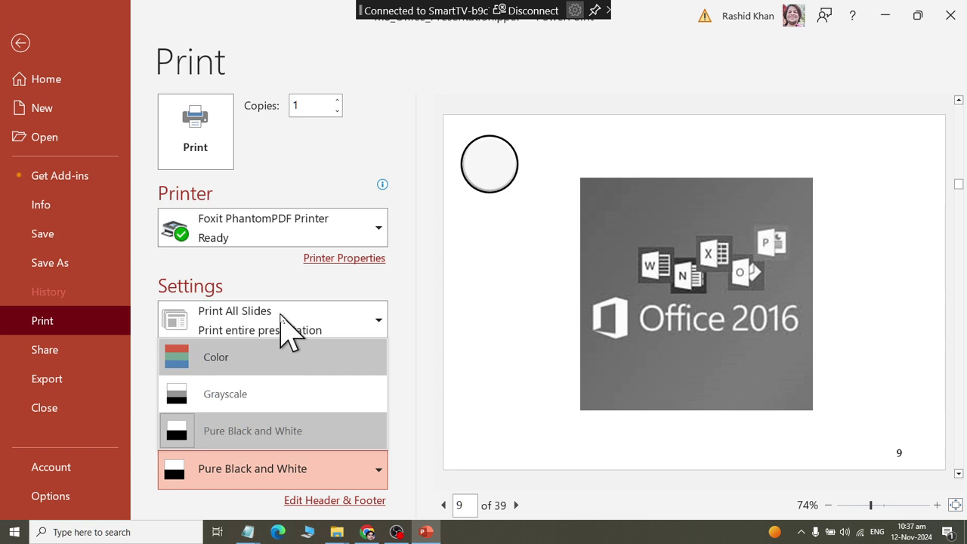
left_click(264, 358)
left_click(261, 231)
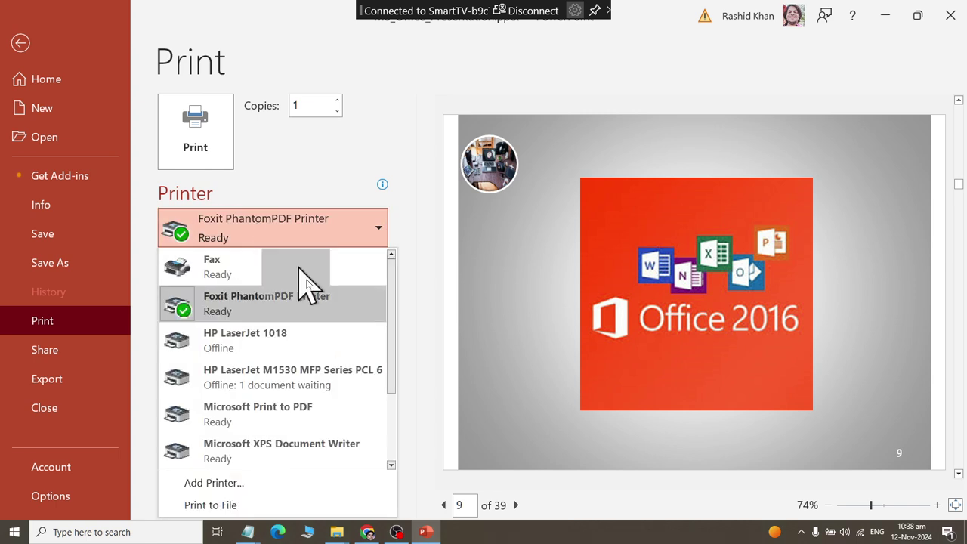
left_click_drag(393, 375, 393, 429)
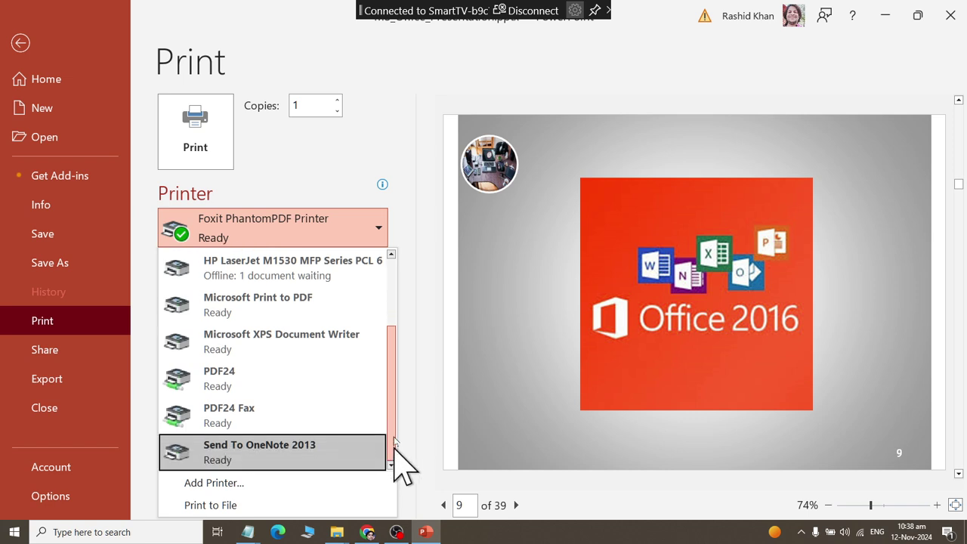
left_click_drag(393, 438, 403, 384)
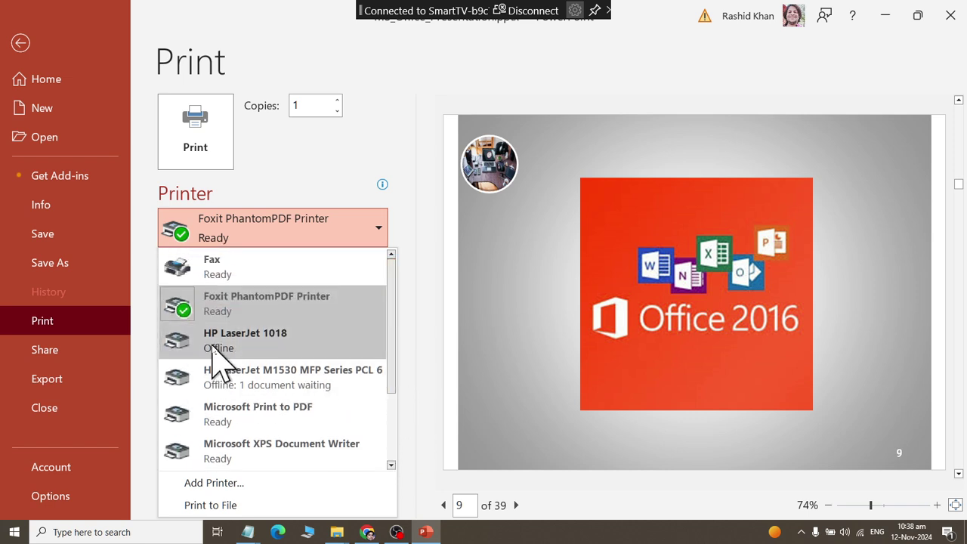